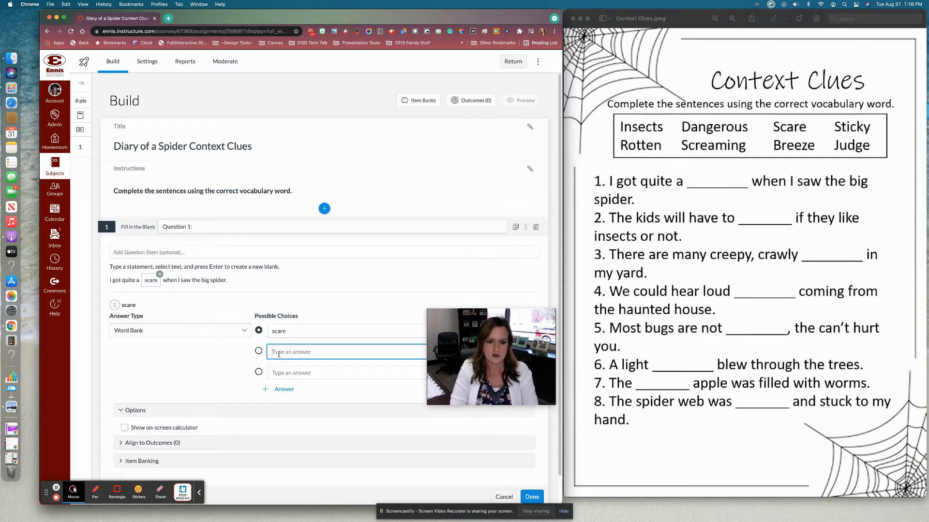
Step: Add the choices "insects", "dangerous" and "screaming" to the word bank of Question 1 and save the question
text(insects)
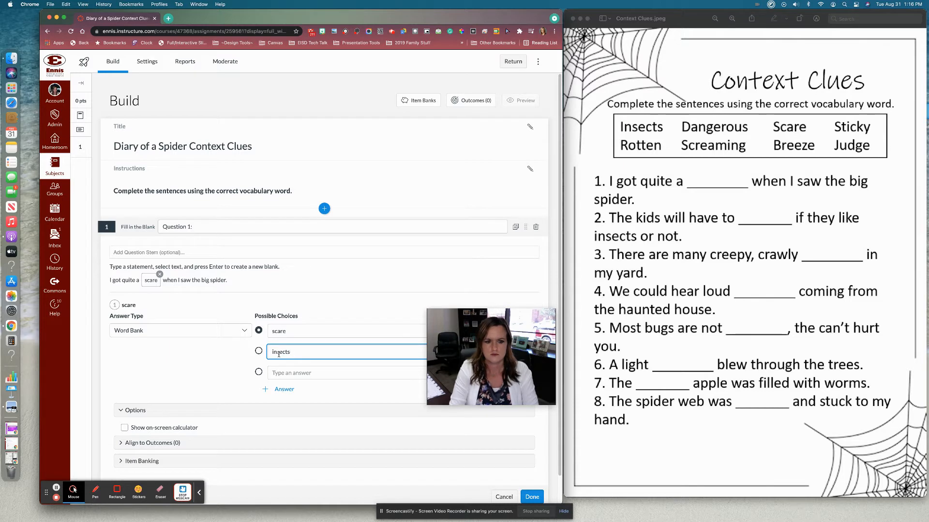
click(312, 371)
text(dangerous)
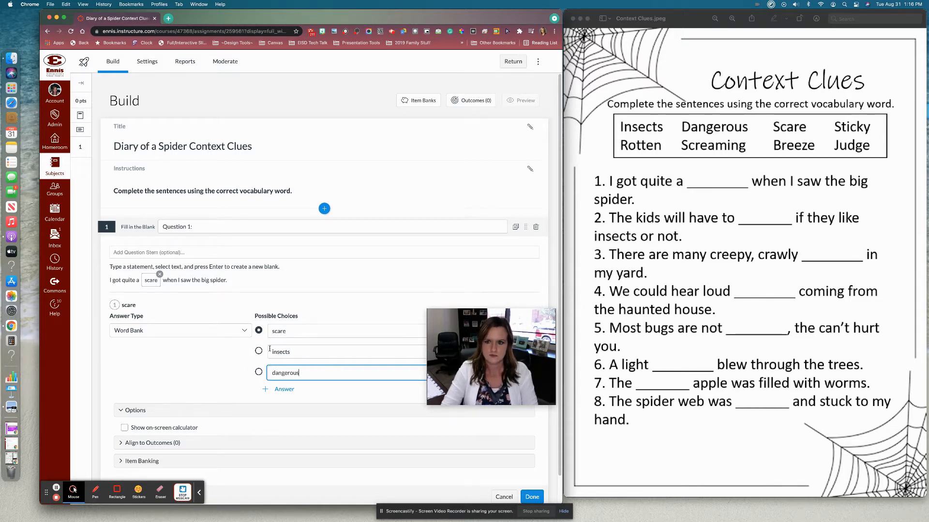
click(281, 389)
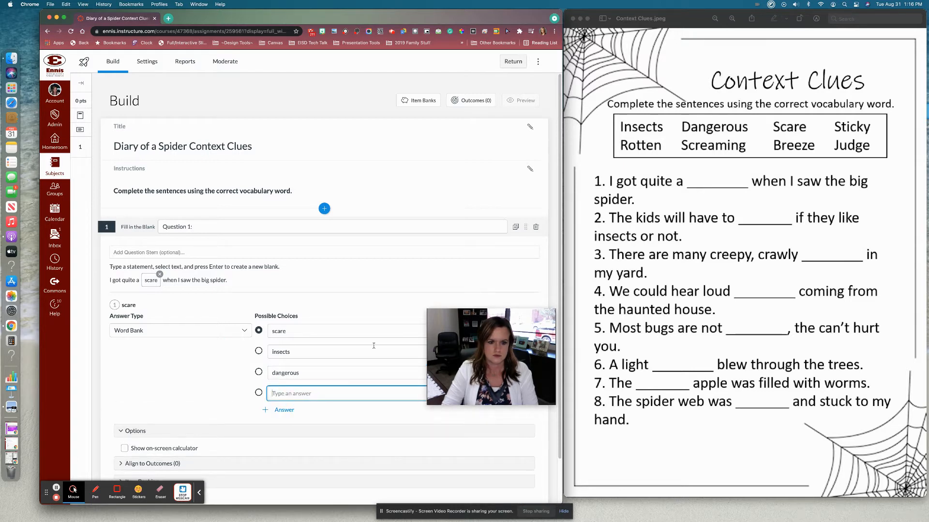
text(screaming)
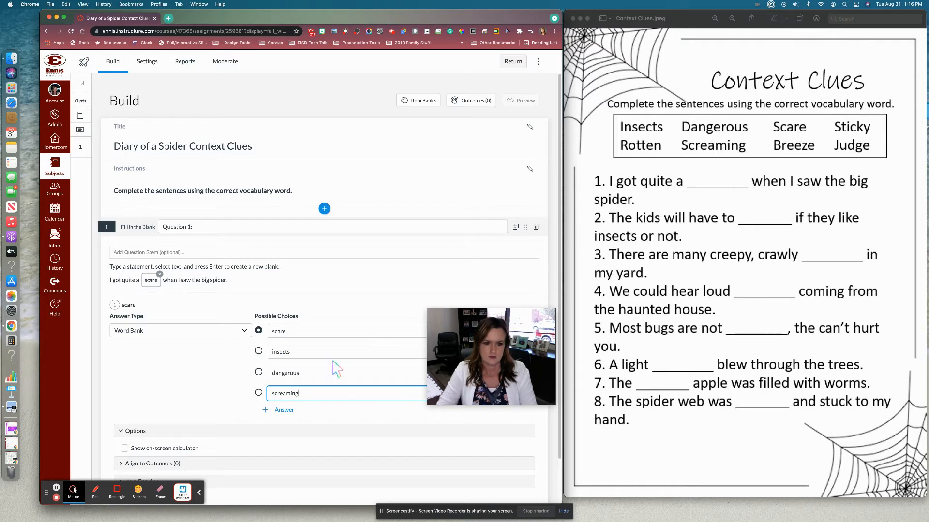
click(211, 403)
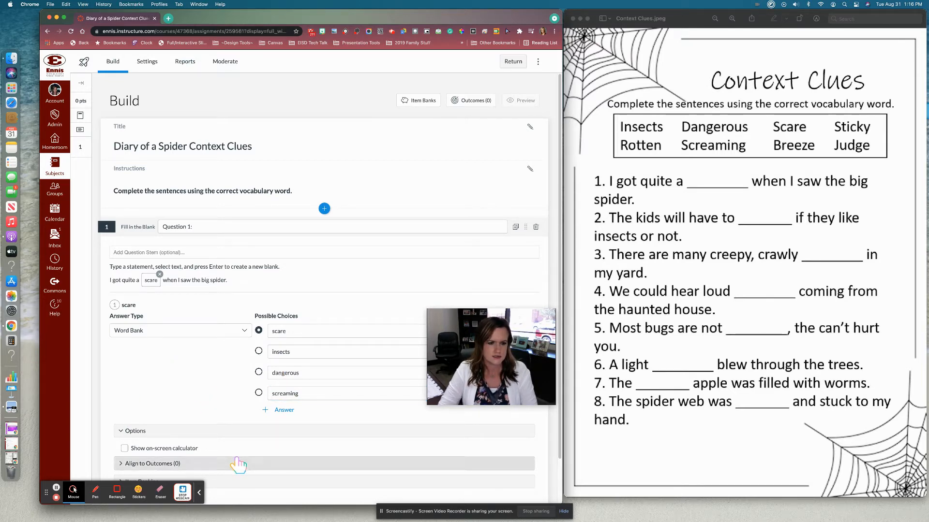
scroll(232, 459, down, 2)
click(121, 380)
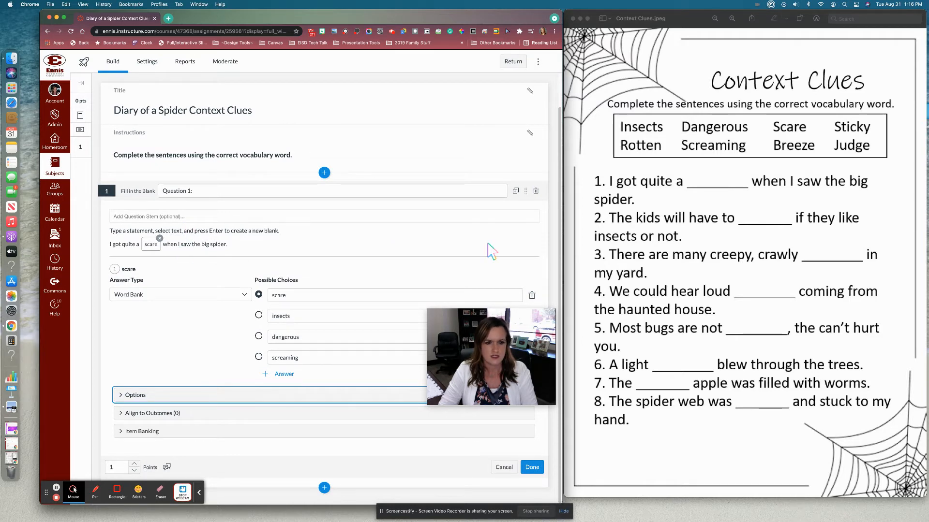
click(533, 468)
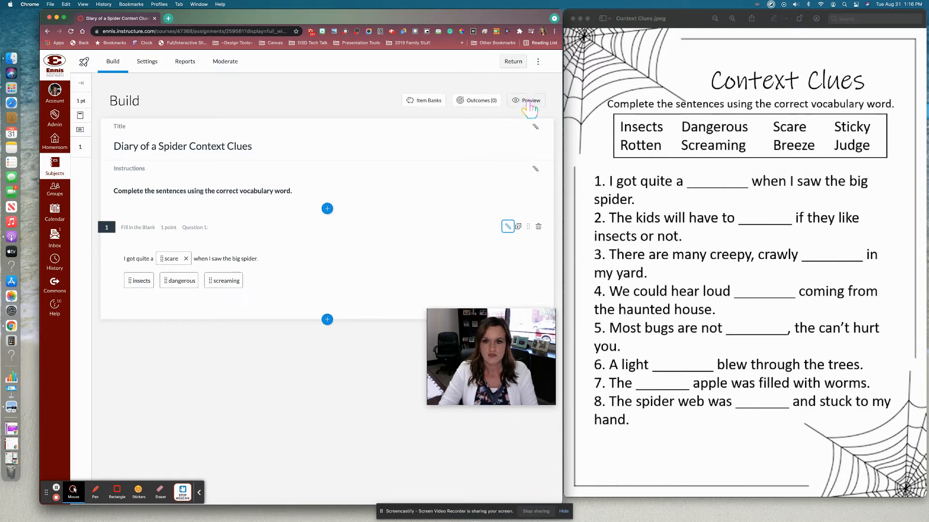
Step: Preview the quiz, try out the word bank by placing "scare" in the blank, and exit the preview
click(527, 101)
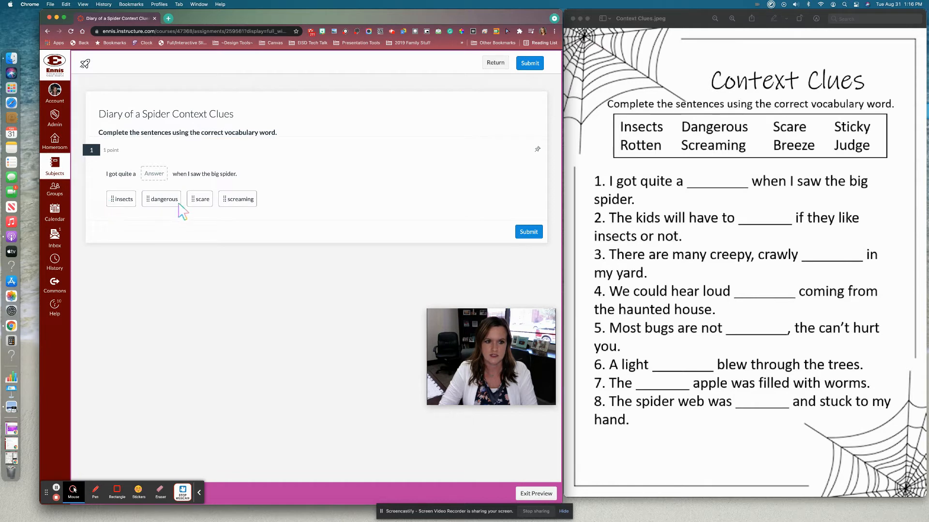
drag(204, 204, 154, 174)
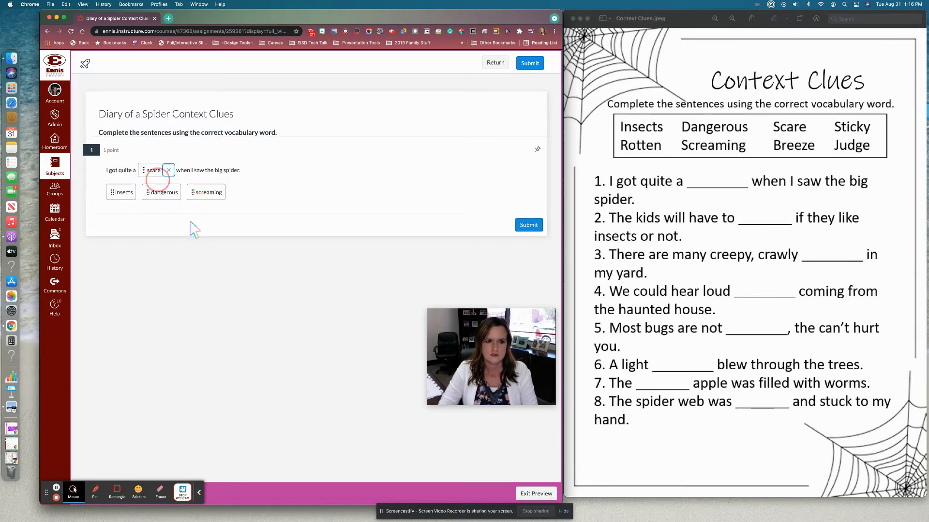
click(530, 229)
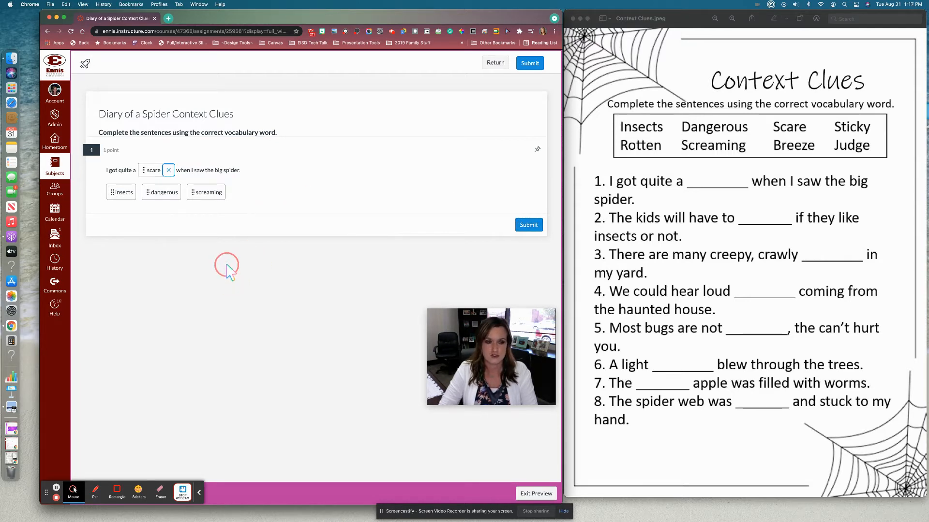
click(545, 496)
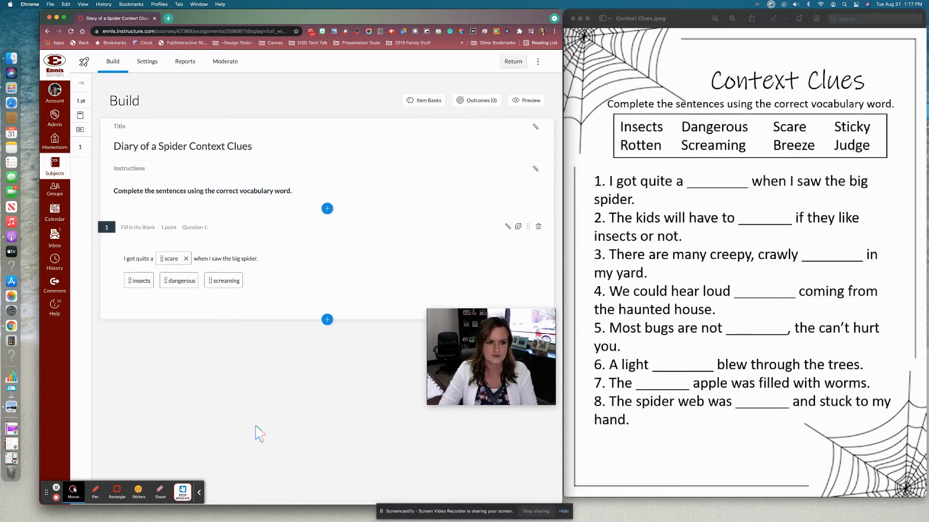
Step: Change the answer type of Question 1's "scare" blank to Dropdown and save the question
click(506, 226)
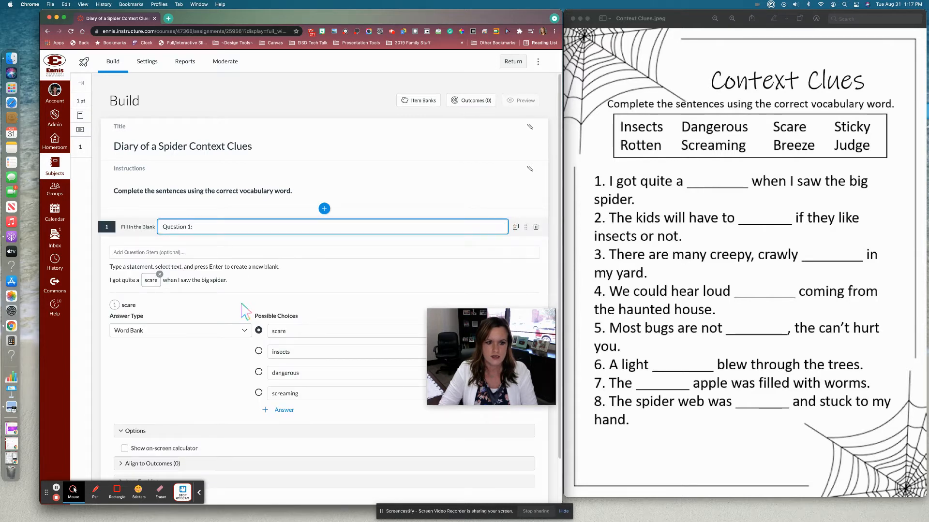
click(244, 330)
click(161, 356)
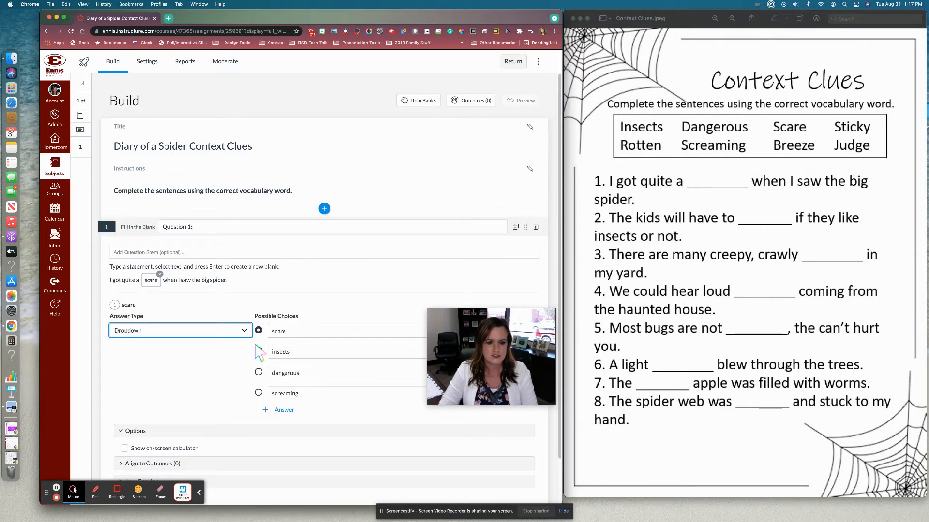
click(197, 402)
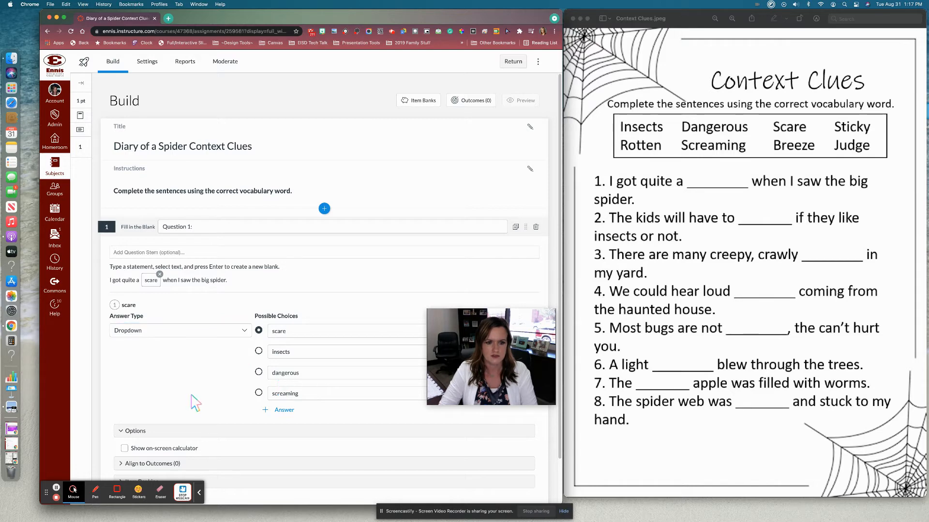
scroll(195, 401, down, 2)
click(526, 468)
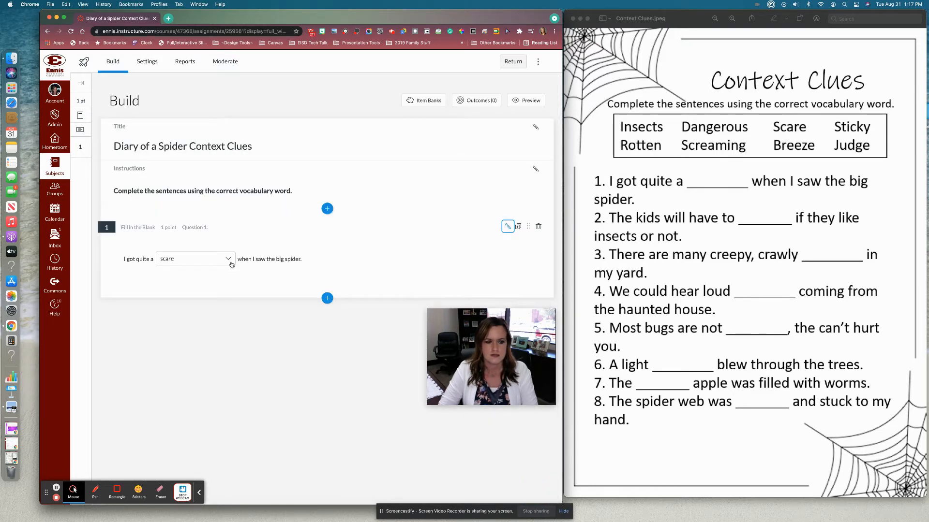
click(227, 260)
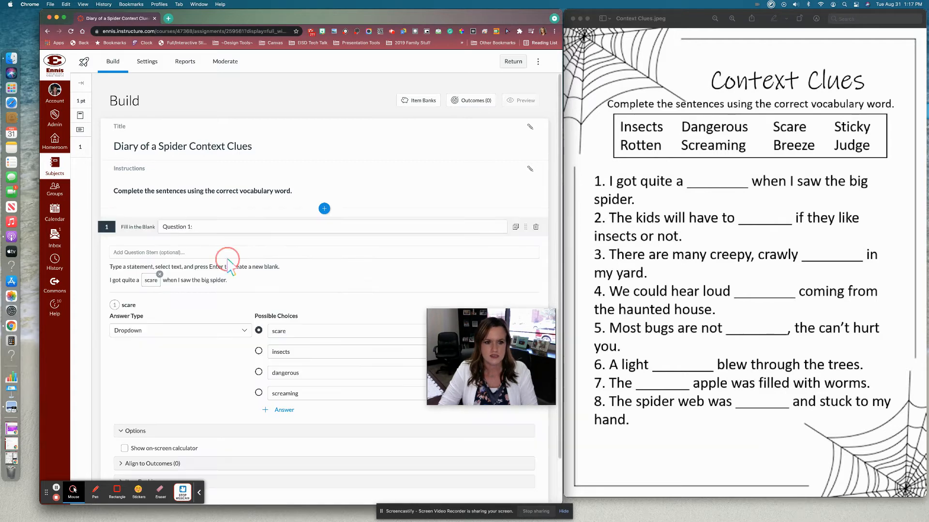
click(207, 362)
scroll(211, 365, down, 3)
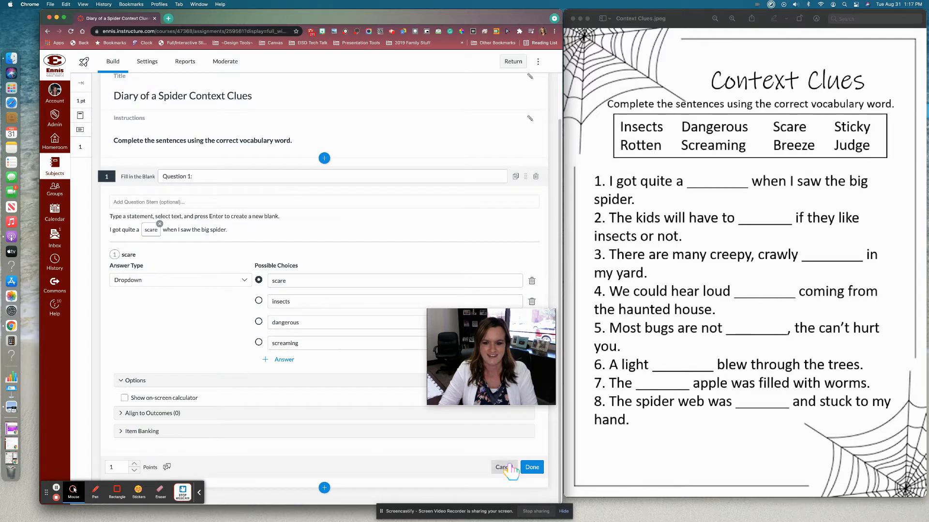
click(532, 468)
Step: Preview the quiz, examine the answer options in Question 1's dropdown, and exit the preview
click(531, 101)
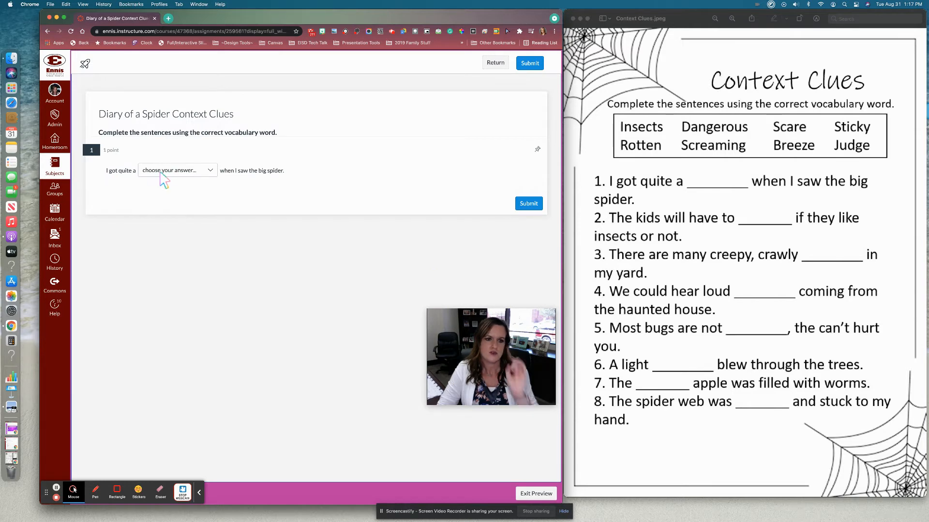
click(210, 172)
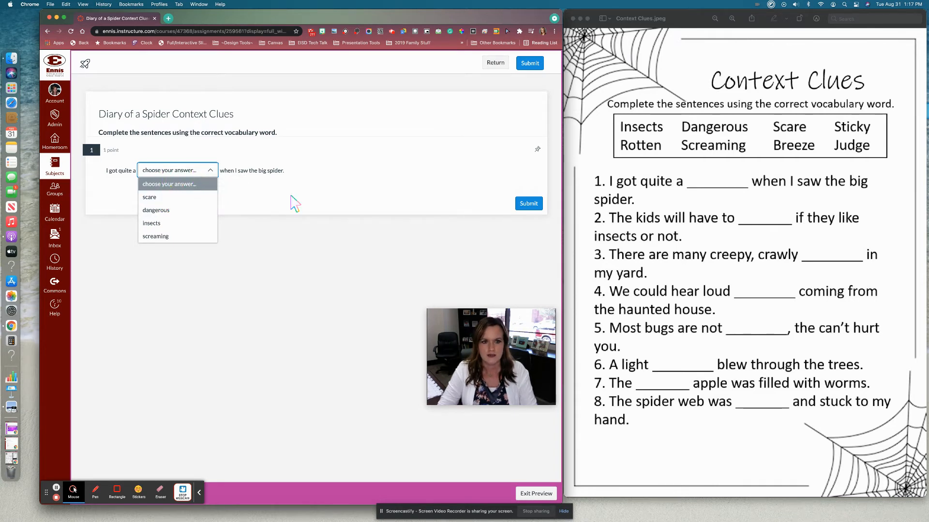
click(299, 205)
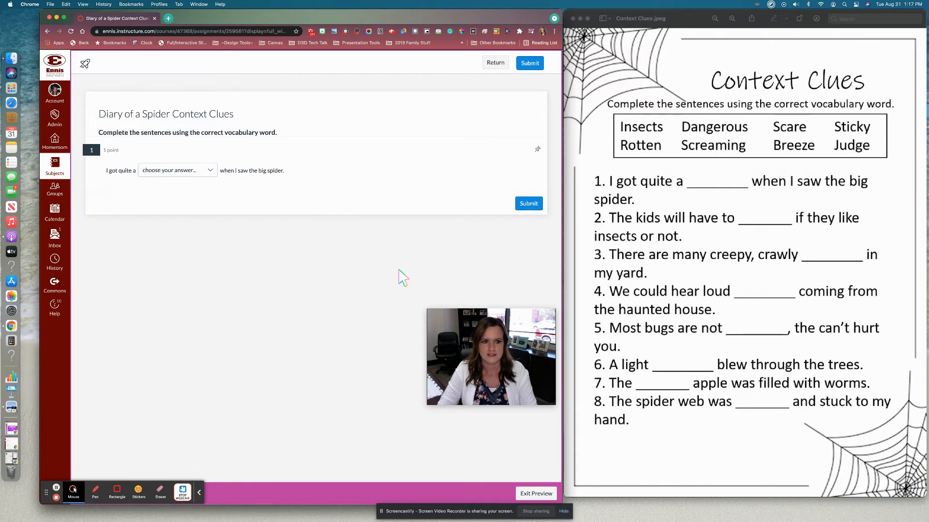
click(534, 493)
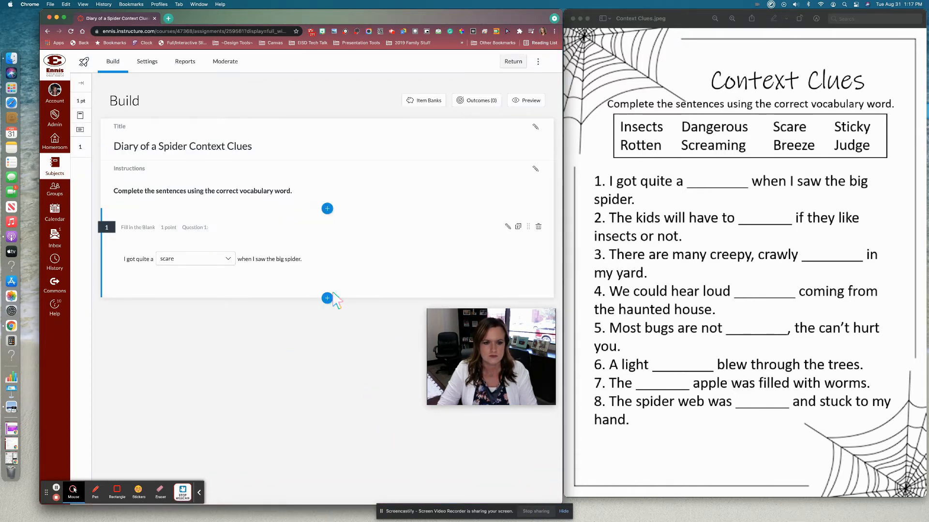
Step: Set the answer type of Question 1's "scare" blank to Word Bank and save the question
click(508, 227)
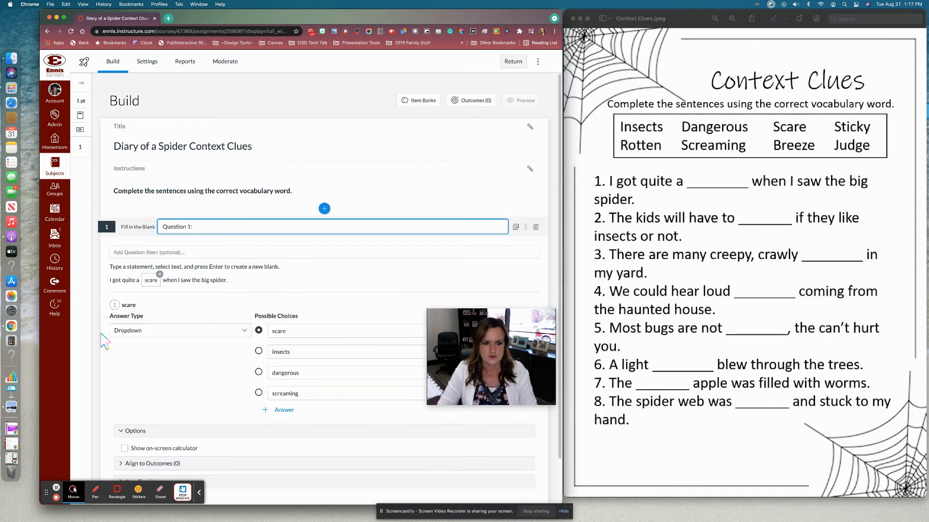
click(160, 330)
click(125, 371)
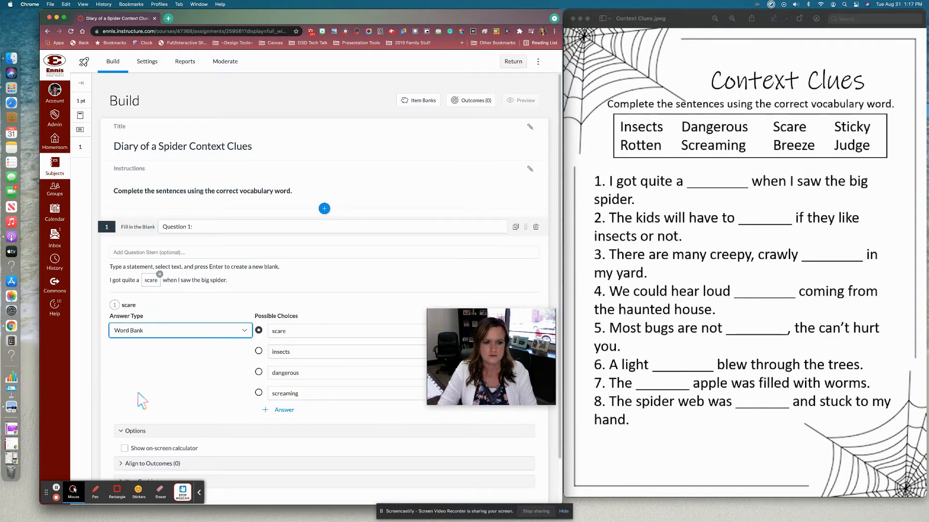
click(226, 415)
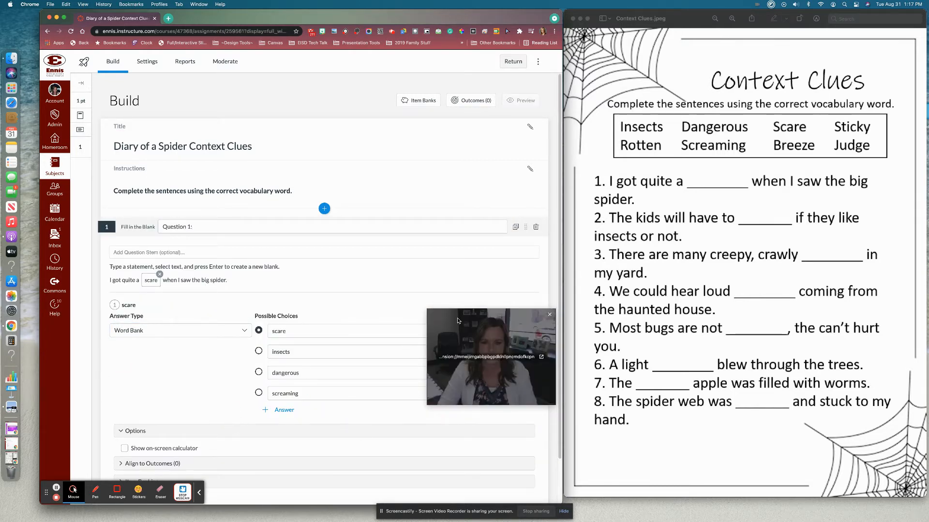
drag(462, 321, 621, 383)
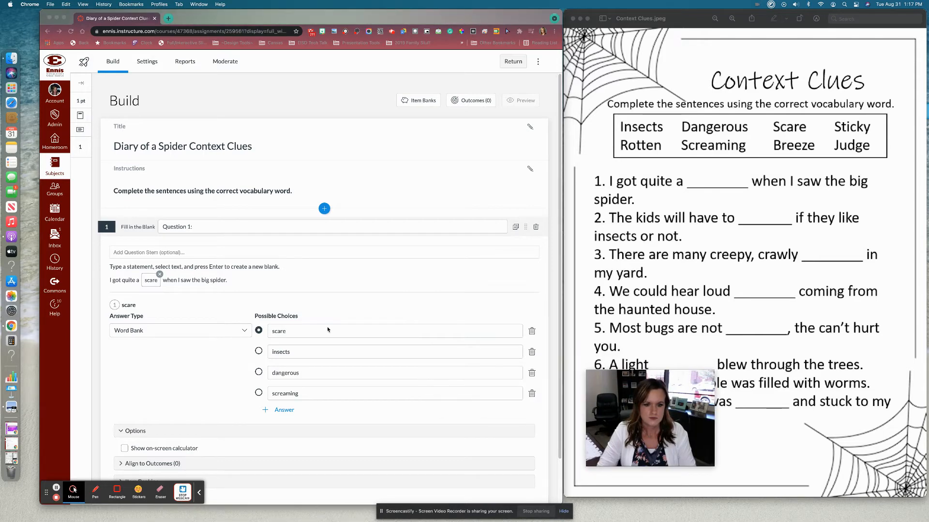
scroll(323, 340, down, 2)
click(532, 470)
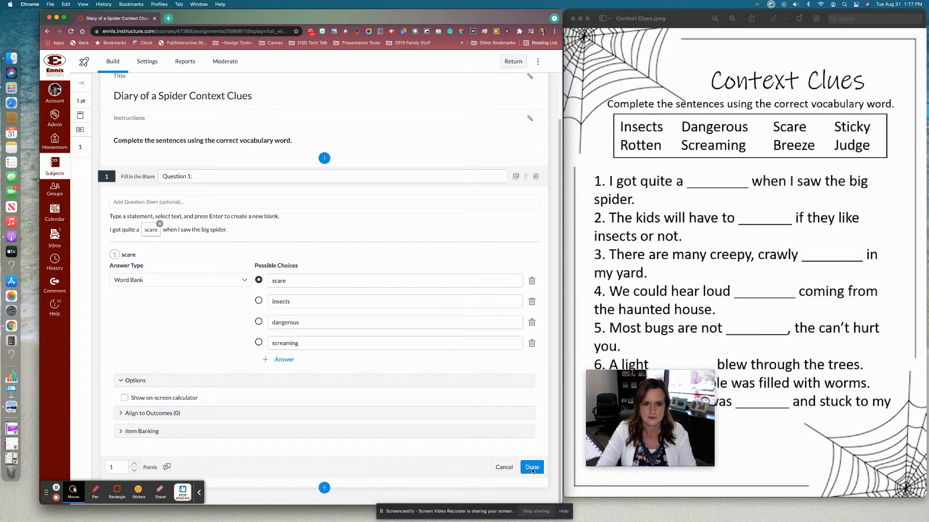
click(532, 468)
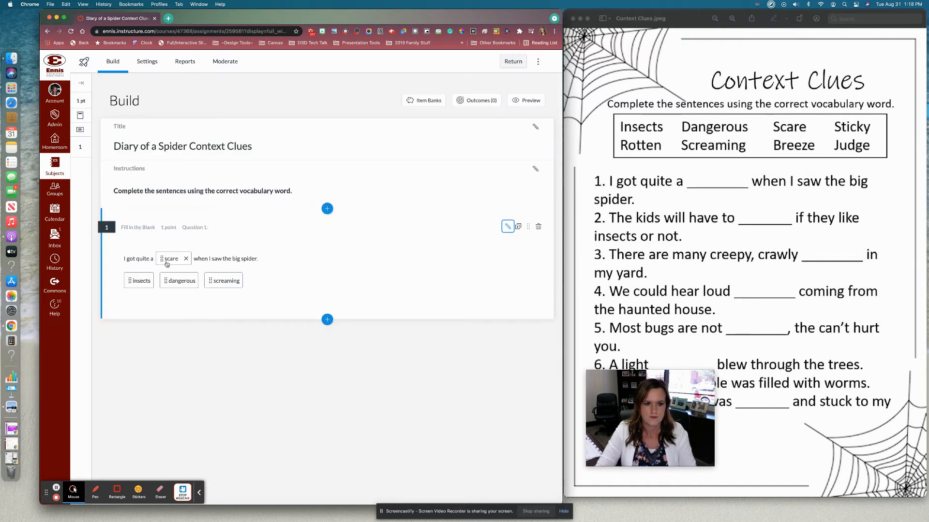
Step: Insert a Fill in the Blank question below Question 1 and title it "Question 2:"
click(327, 320)
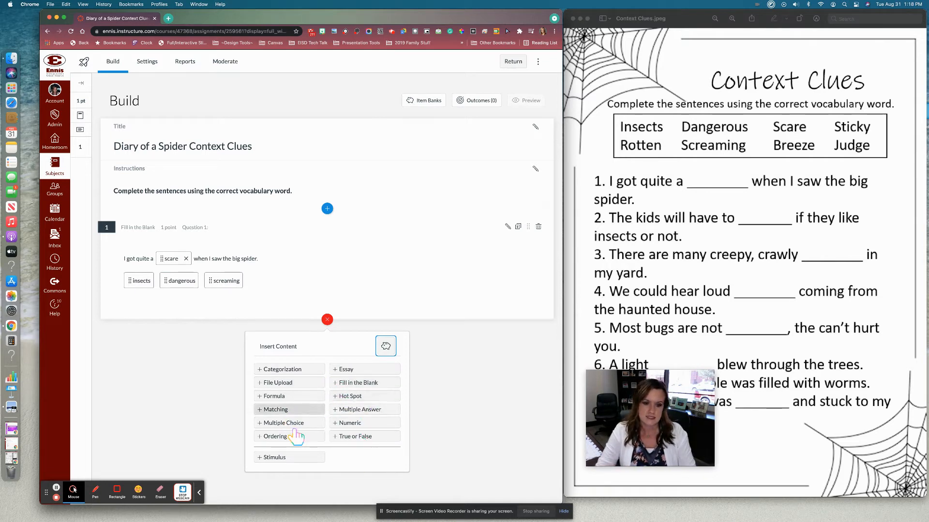
click(372, 387)
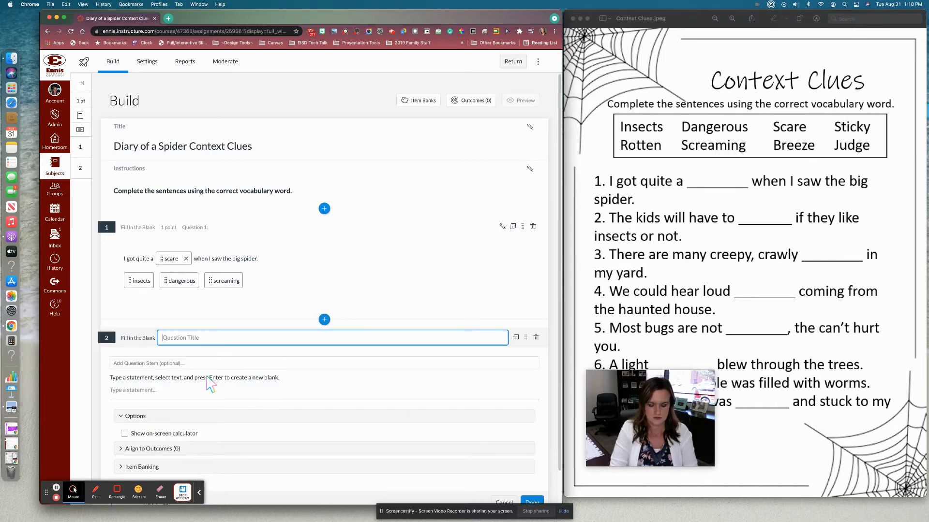
text(Question 2:)
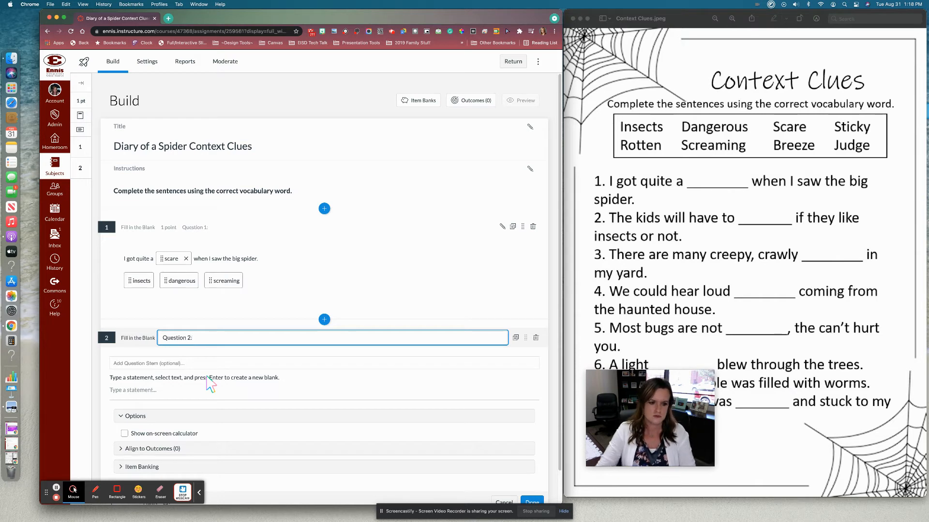
Step: Enter the Question 2 statement "The kids will have to judge if they like insects or not."
scroll(210, 384, down, 2)
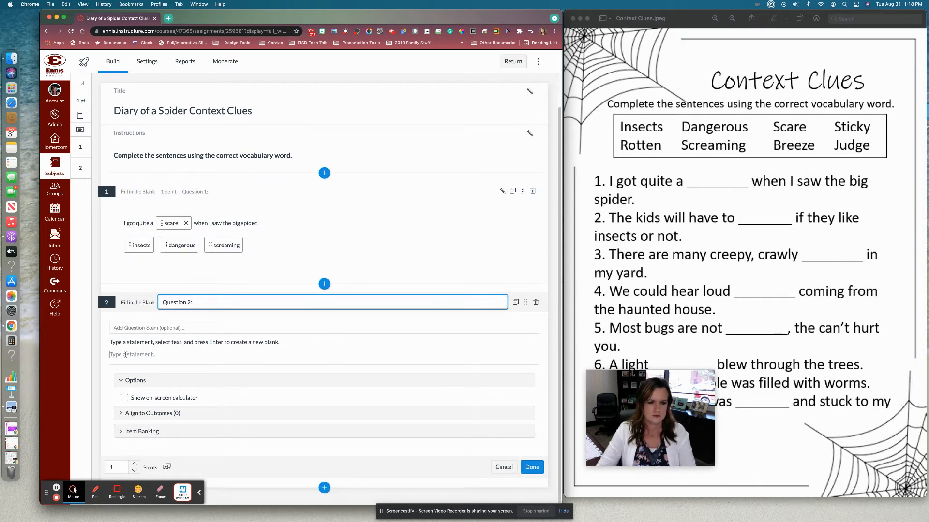
click(124, 354)
text(The kids will have to judge if they li)
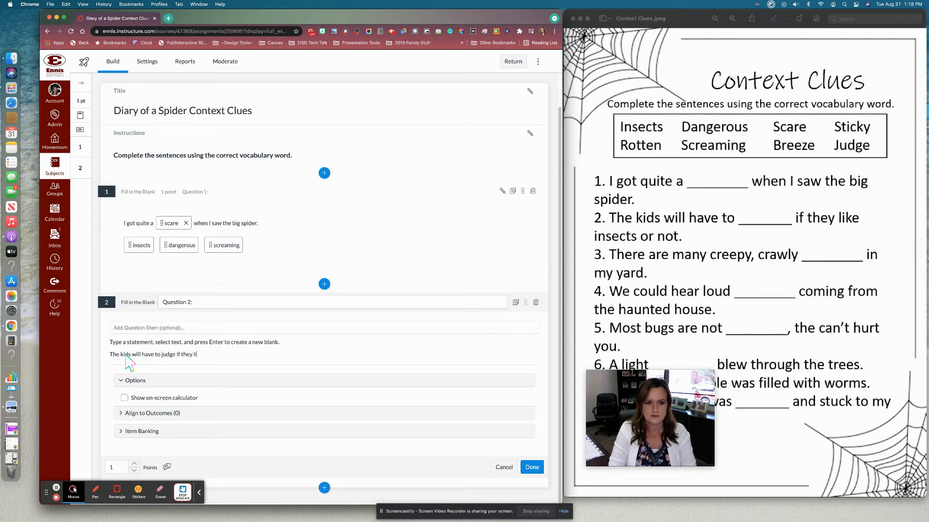
text(ke insects)
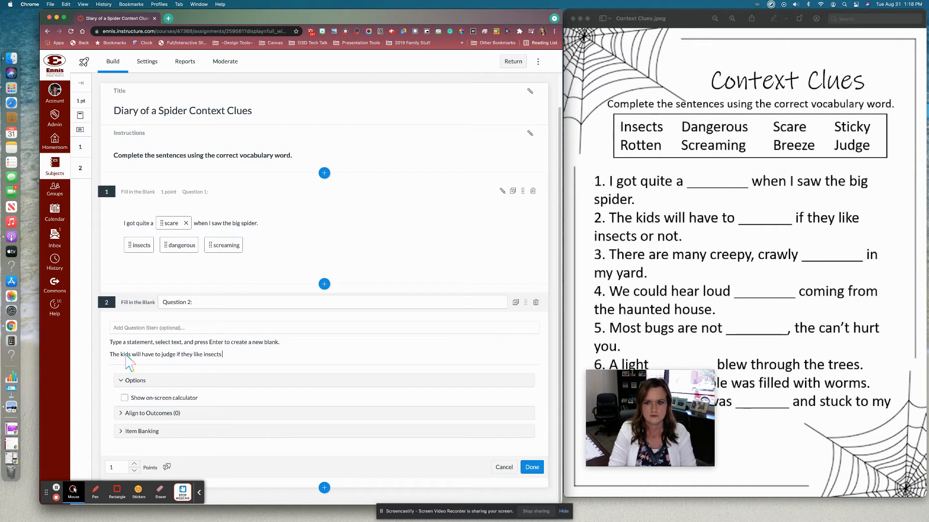
text( or not.)
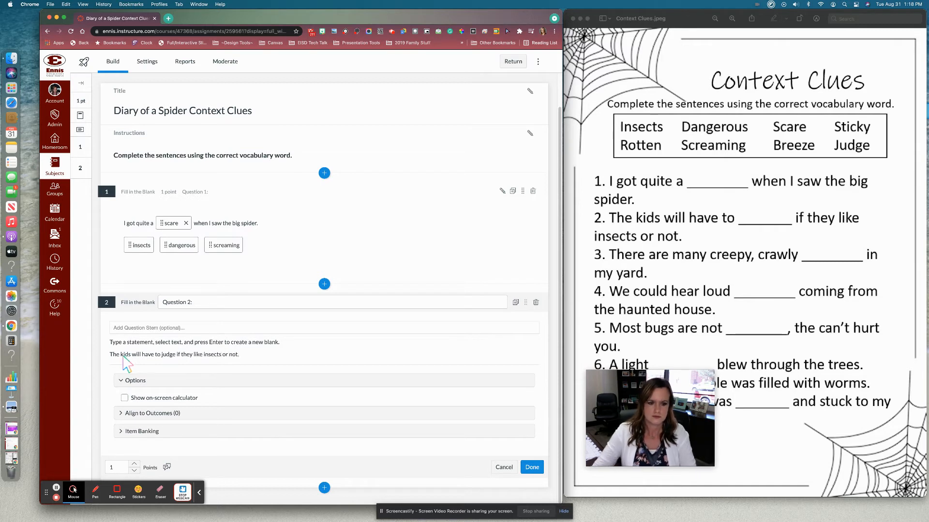
Step: Turn the word "judge" in the Question 2 statement into a blank with the Word Bank answer type
double_click(168, 355)
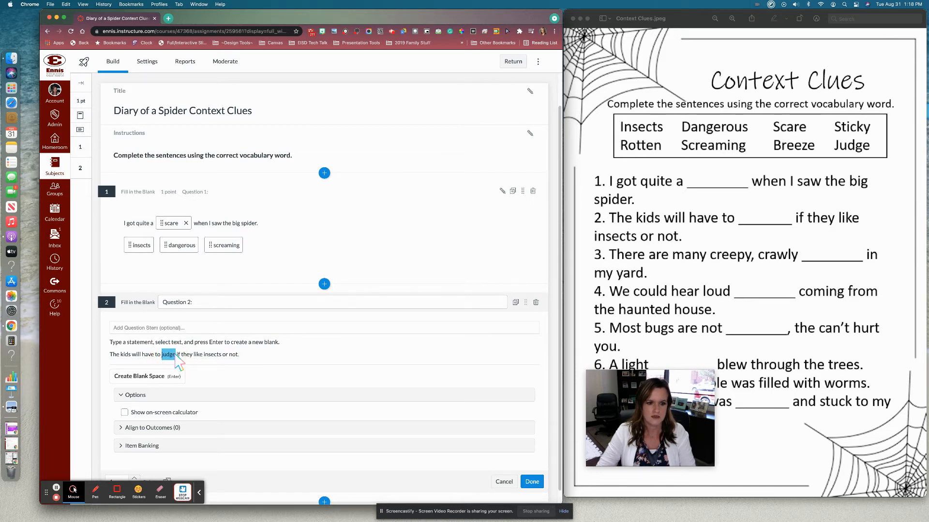
click(145, 378)
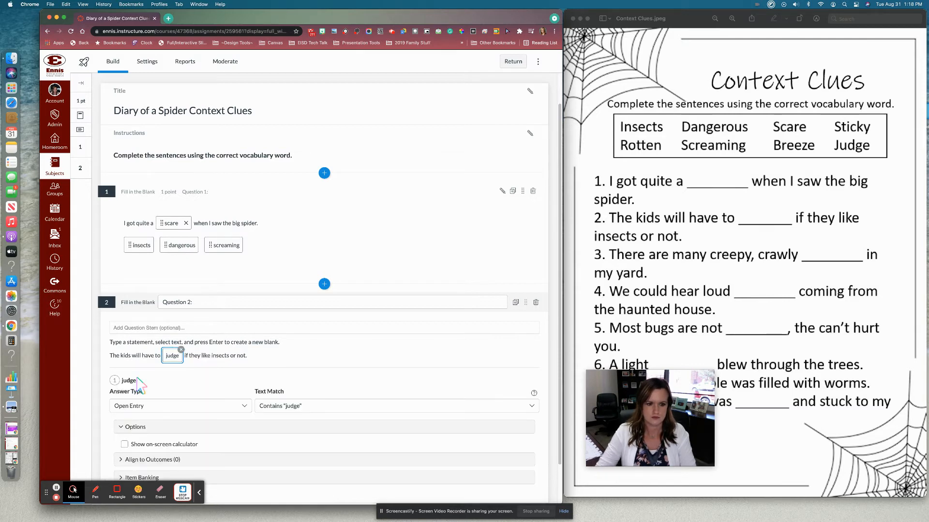
click(187, 407)
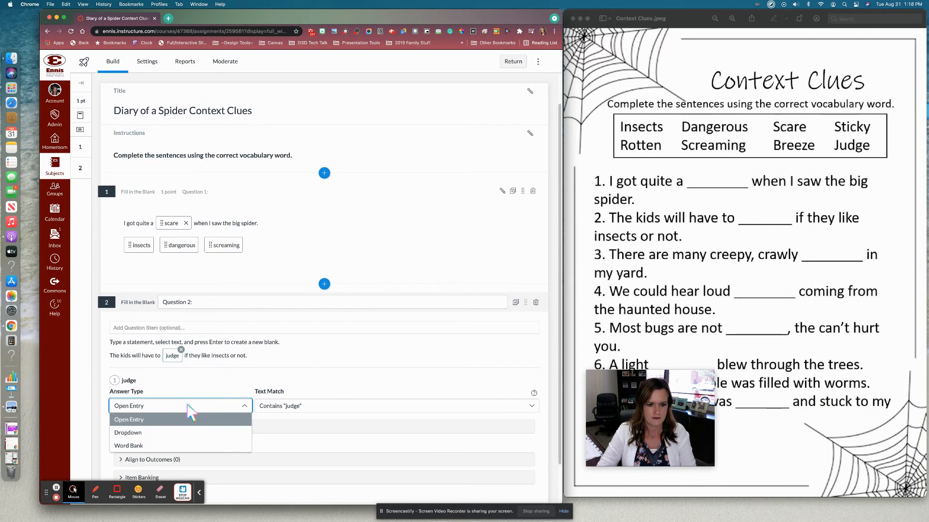
click(150, 444)
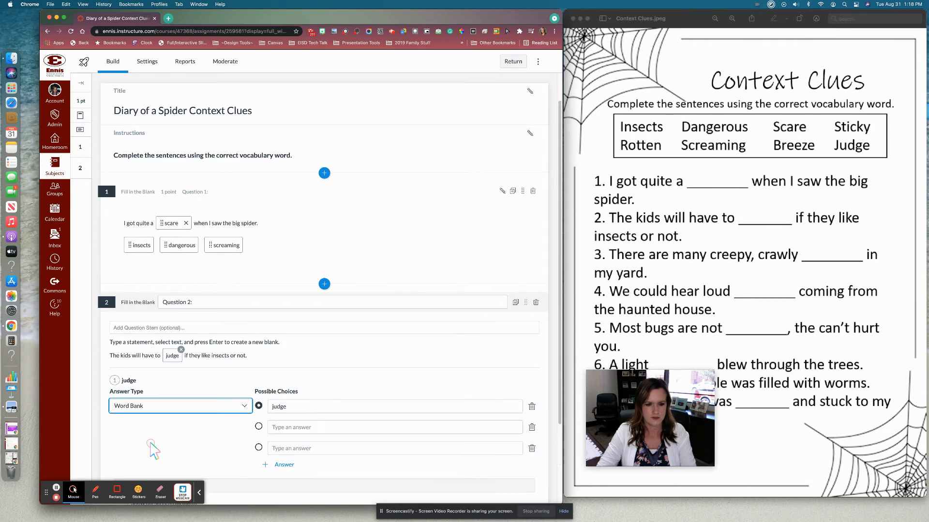
Step: Add "rotten", "breeze" and "sticky" as possible choices for the "judge" blank and save Question 2
scroll(290, 387, down, 2)
click(294, 371)
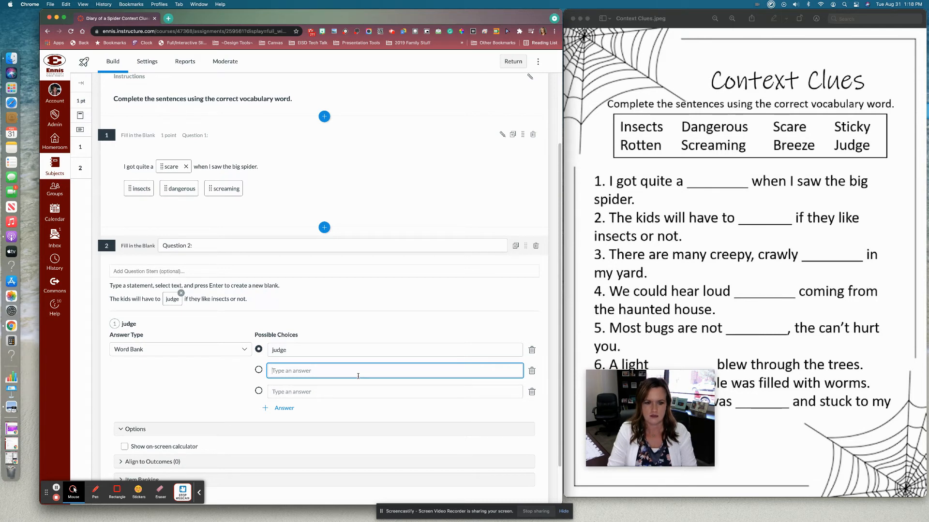
text(rotten)
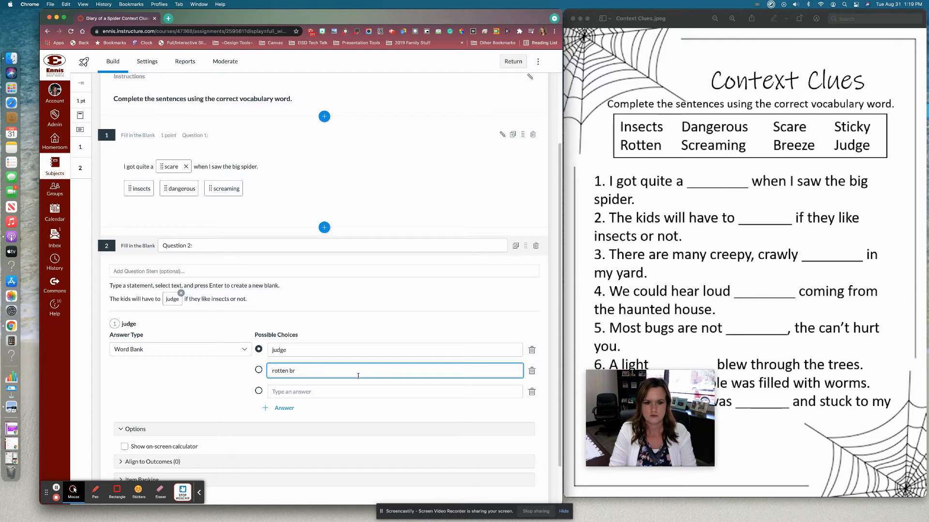
click(347, 393)
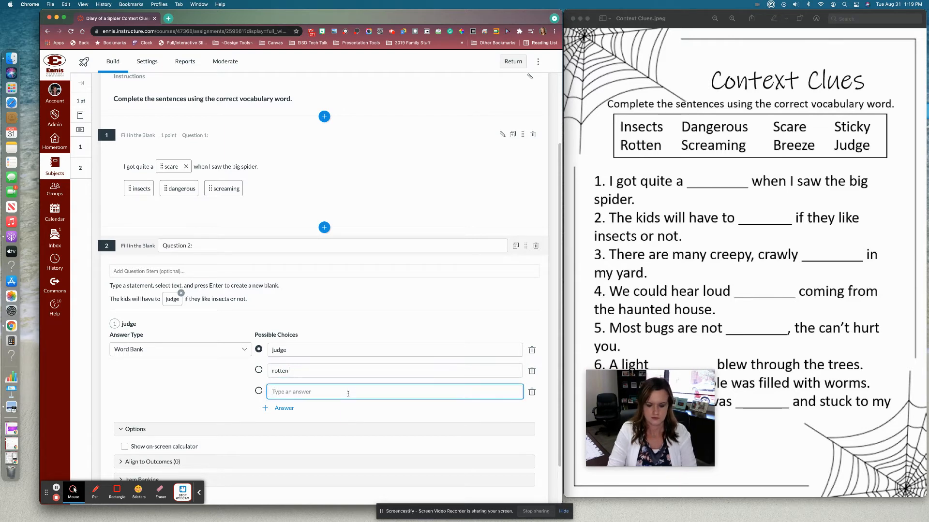
text(breeze)
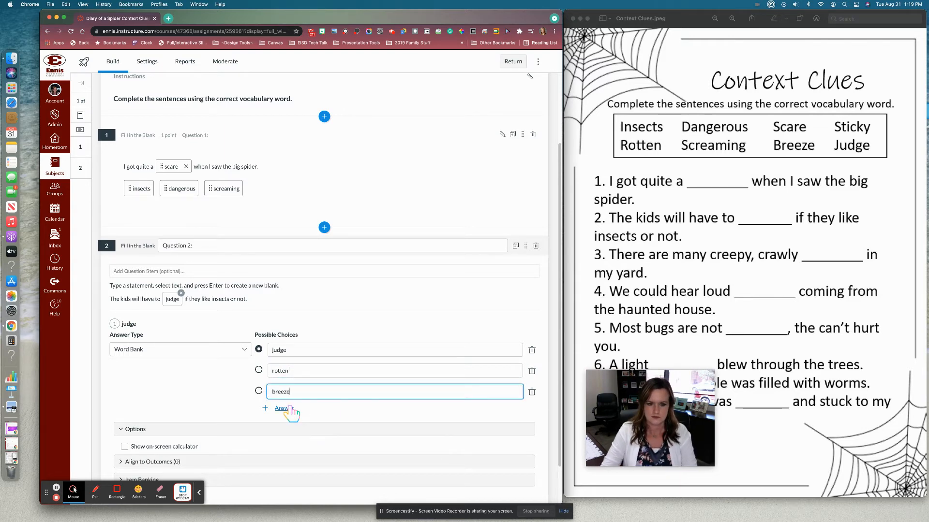
click(290, 409)
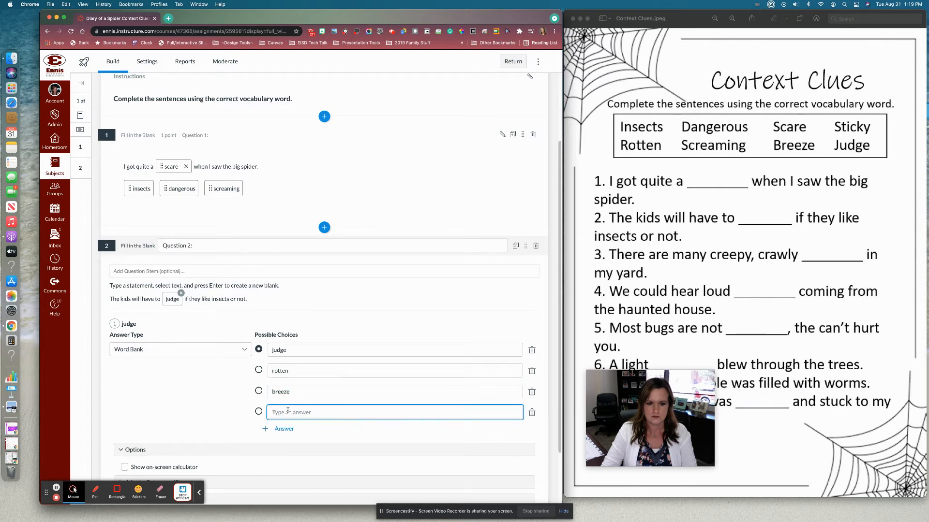
text(sticky)
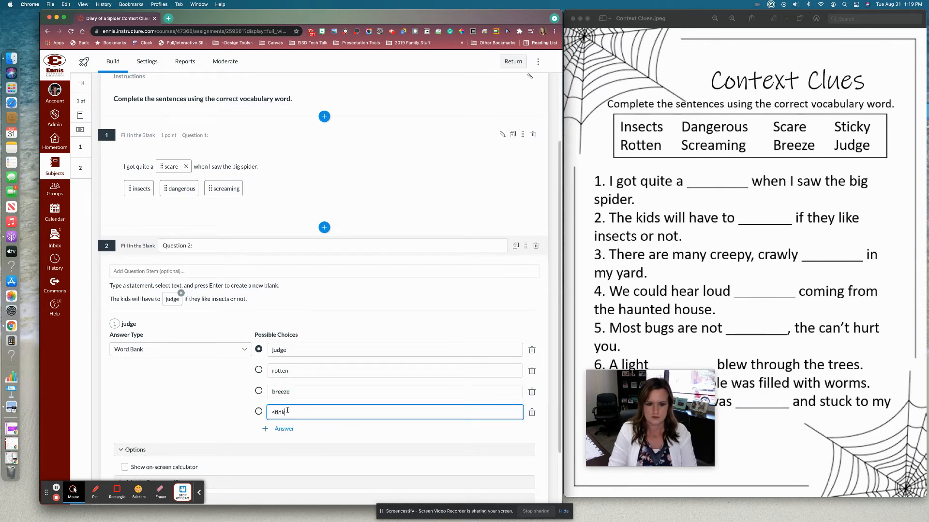
click(166, 409)
scroll(165, 409, down, 3)
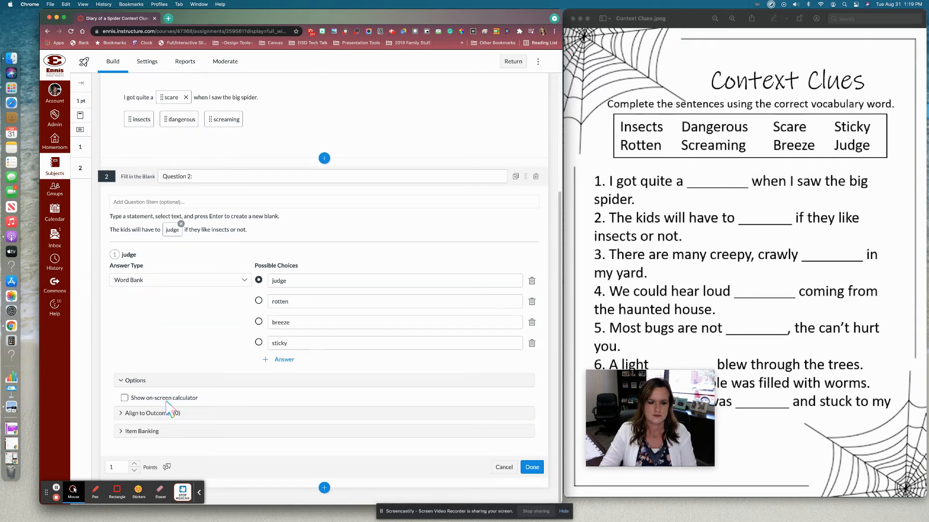
click(530, 467)
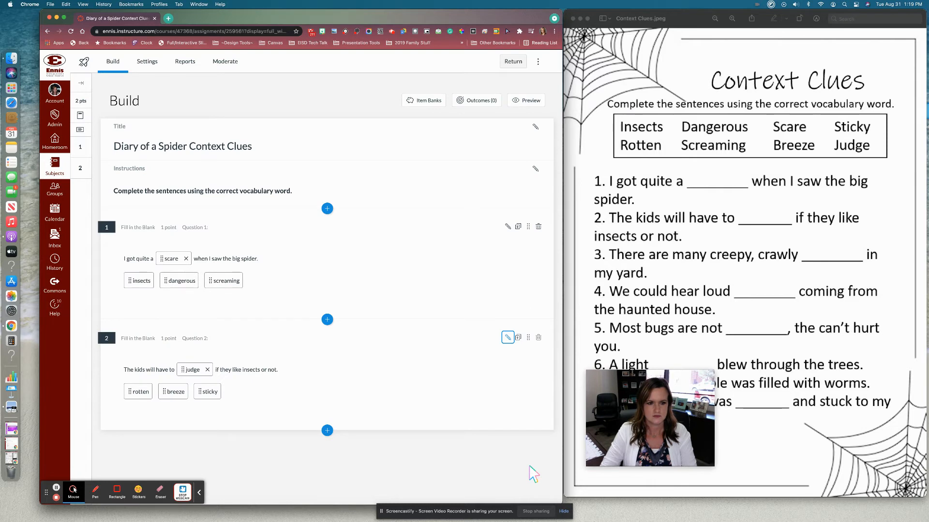
Step: Insert a new Fill in the Blank question below Question 2
click(327, 430)
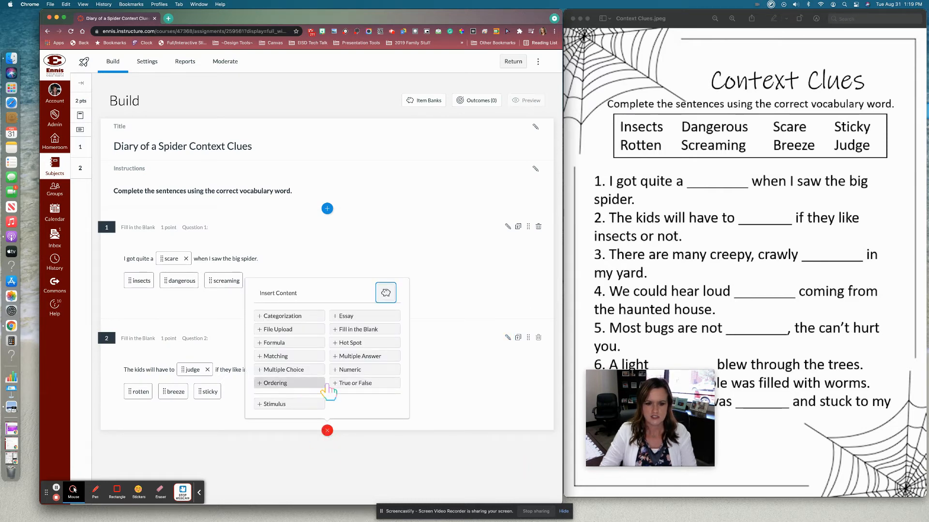
click(364, 332)
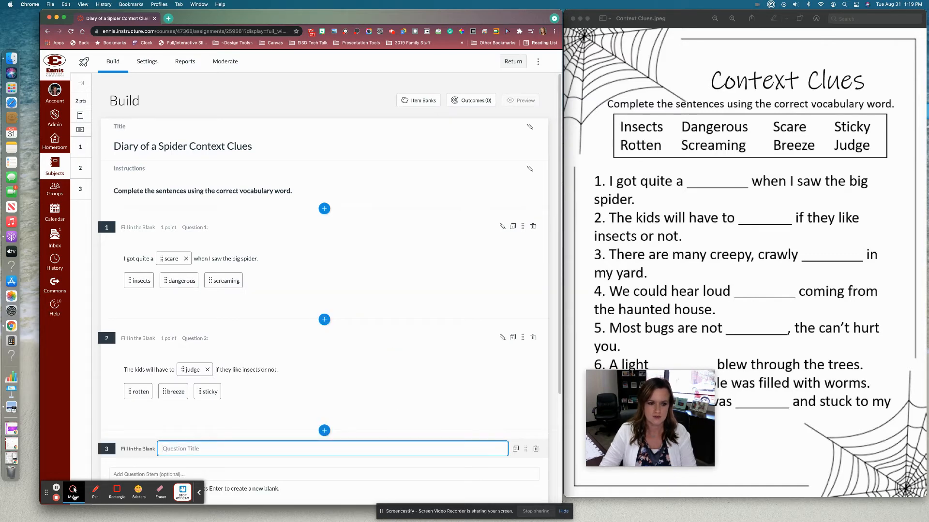
click(57, 488)
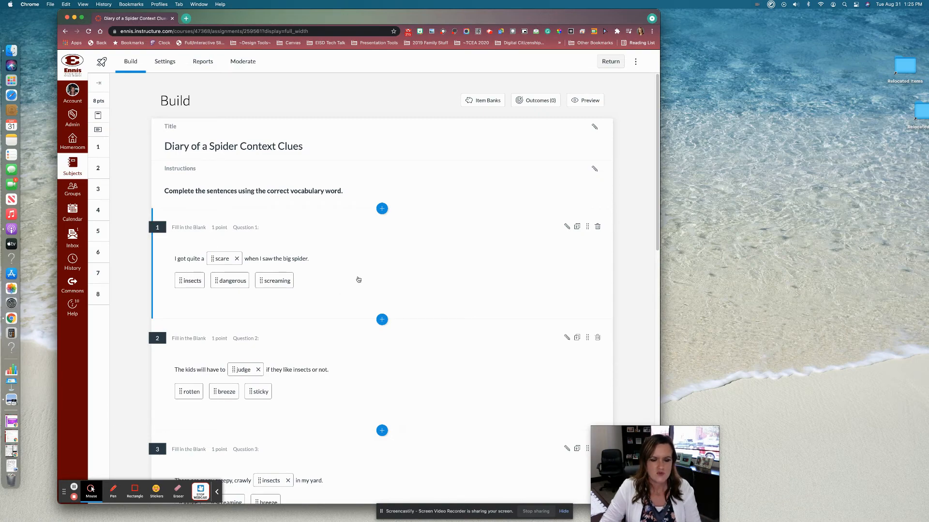
Step: Review the finished list of quiz questions and jump to Question 3 using the question navigator
scroll(359, 279, down, 12)
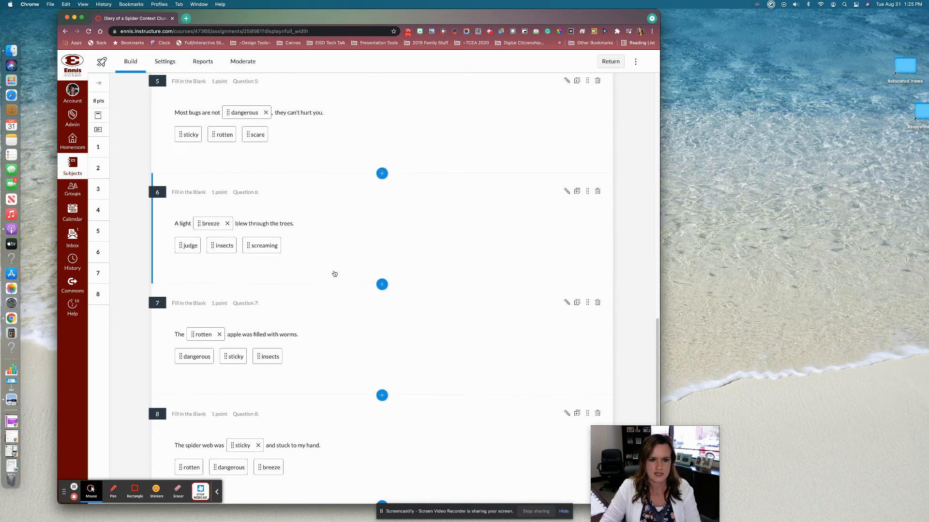
scroll(334, 274, up, 11)
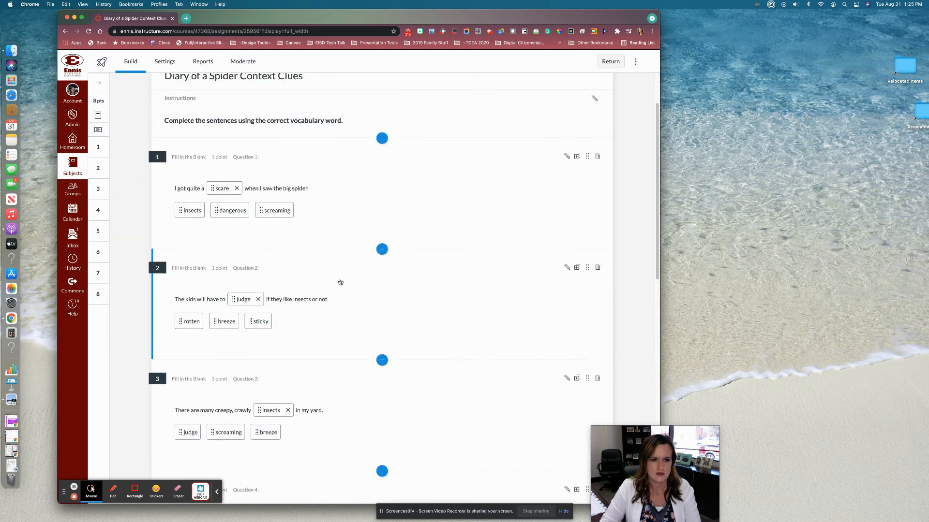
scroll(363, 281, up, 2)
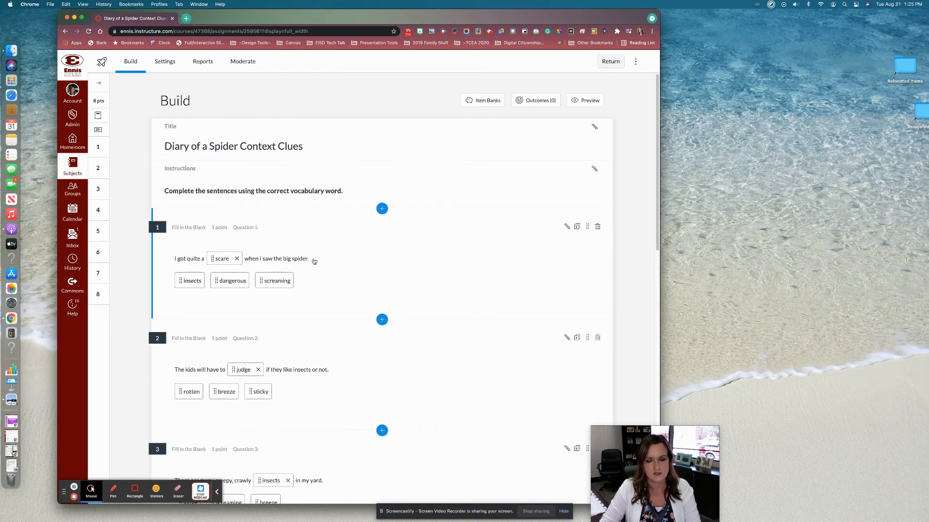
click(100, 190)
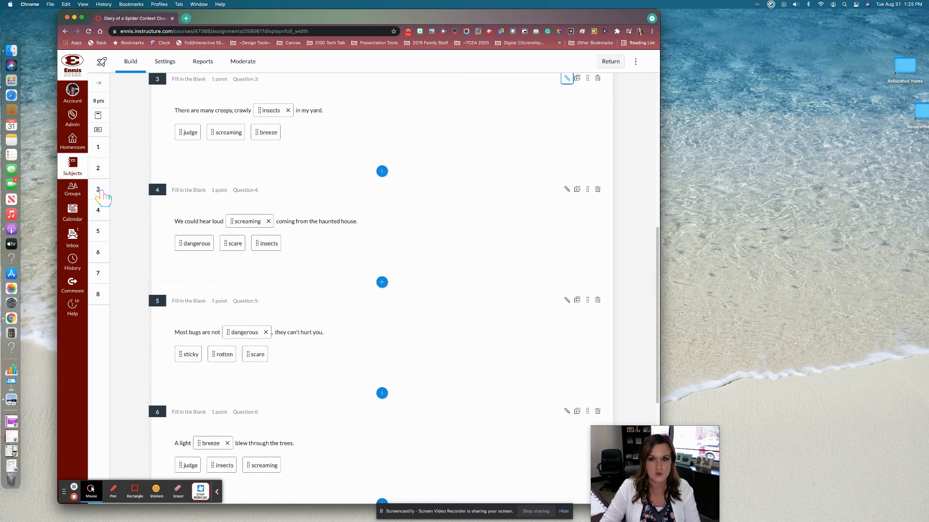
scroll(123, 214, up, 6)
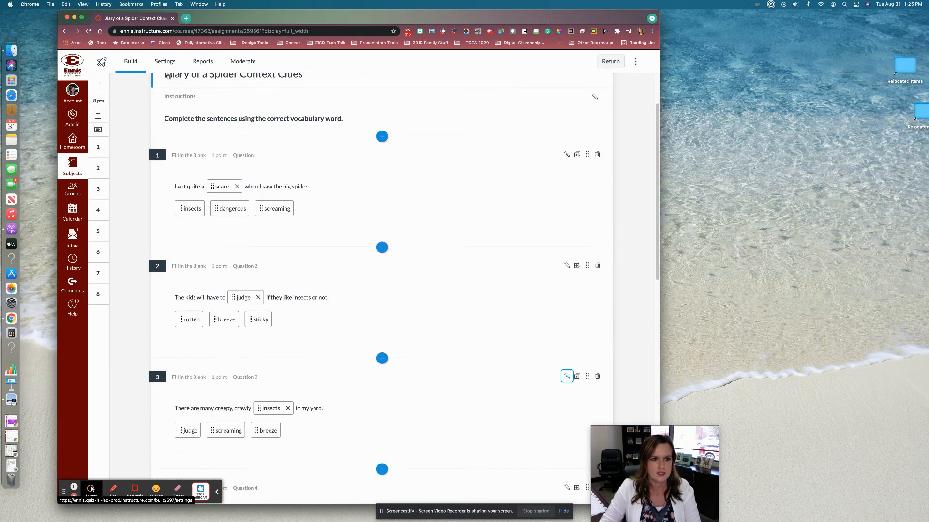
Step: Set the quiz to one question at a time with backtracking and unlimited attempts keeping the highest score, with student result view unrestricted
click(175, 68)
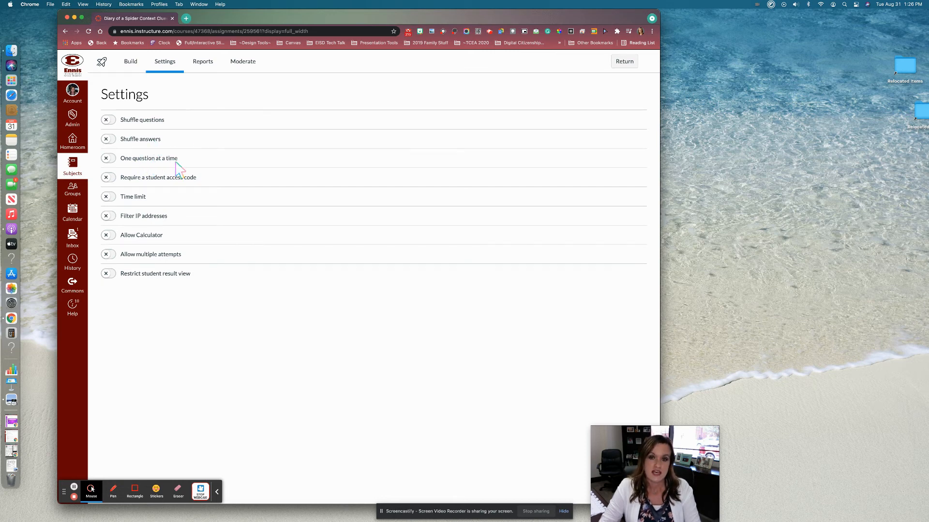
click(107, 159)
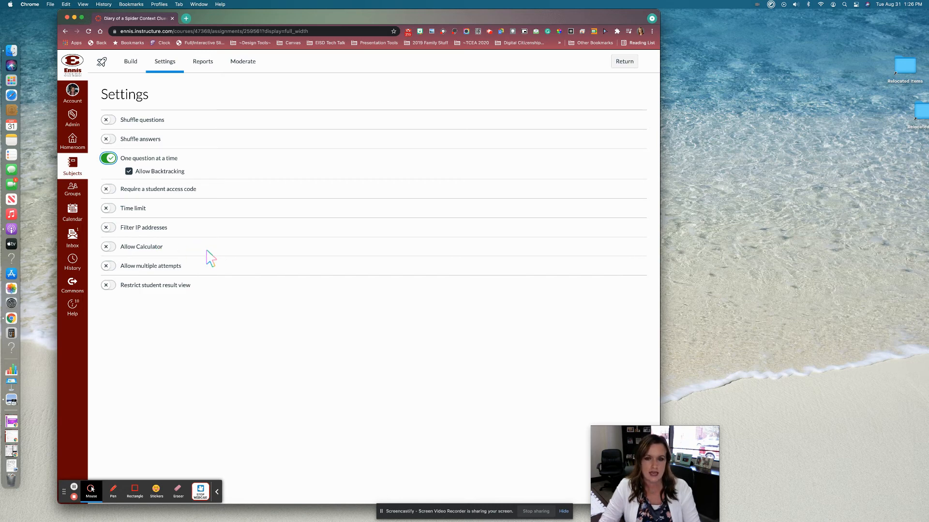
click(108, 268)
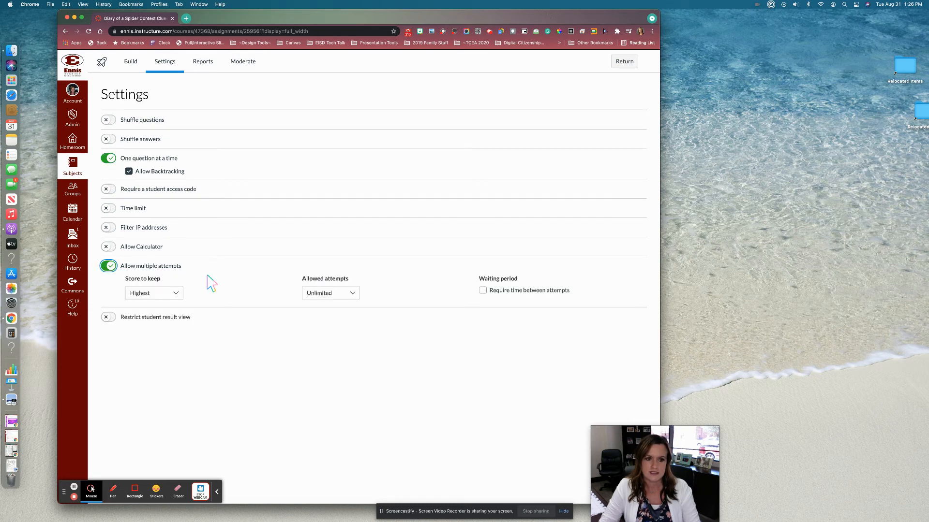
click(176, 294)
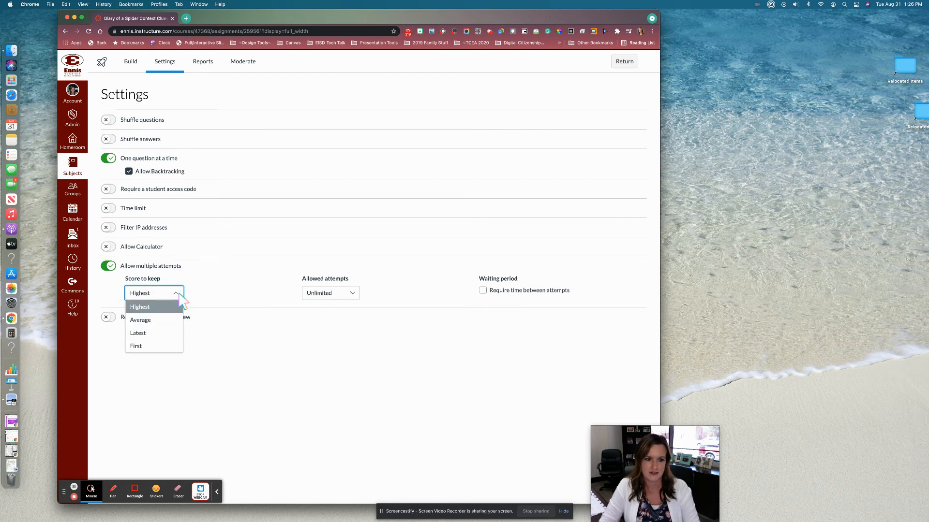
click(178, 295)
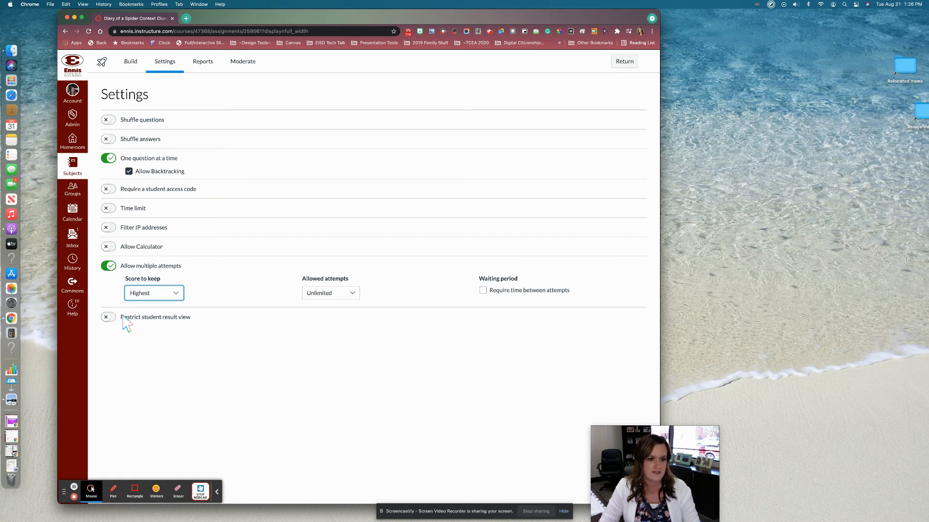
click(108, 318)
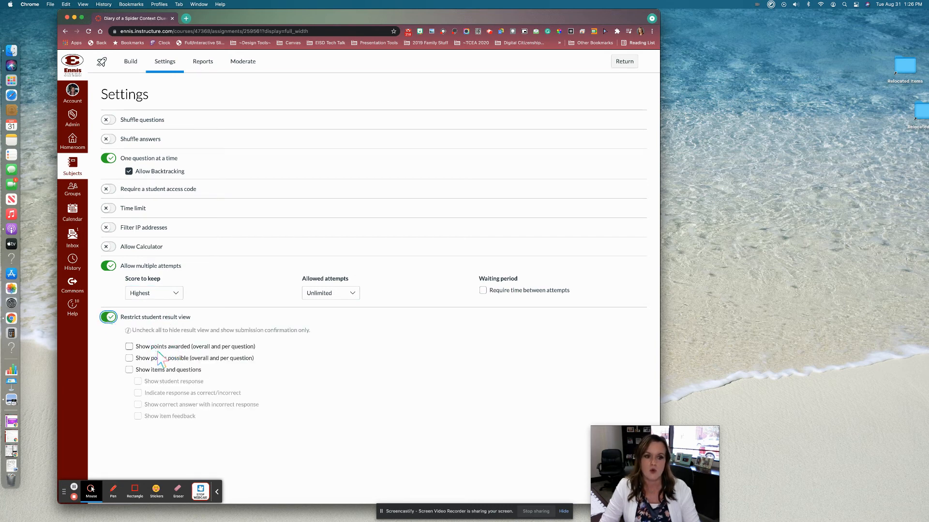
click(109, 318)
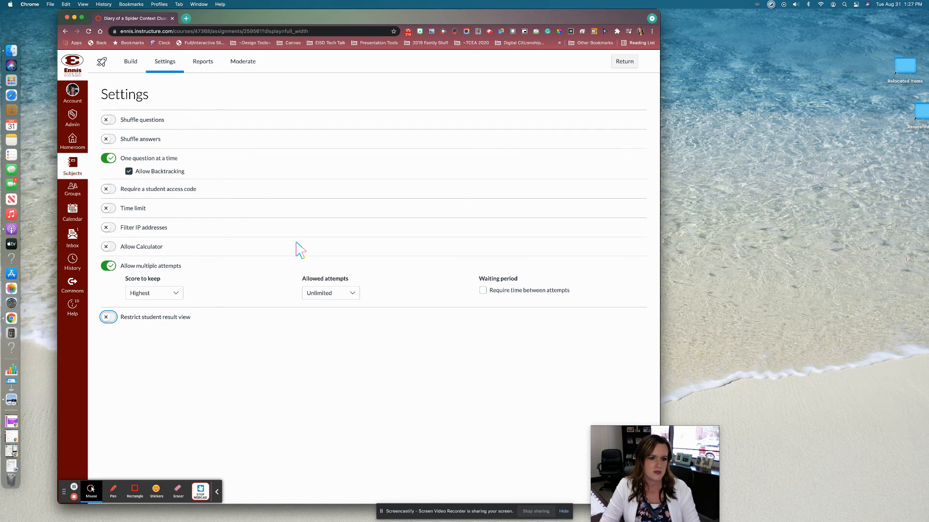
Step: Look over the quiz's Reports and Moderate pages, and return to the Build page
click(205, 65)
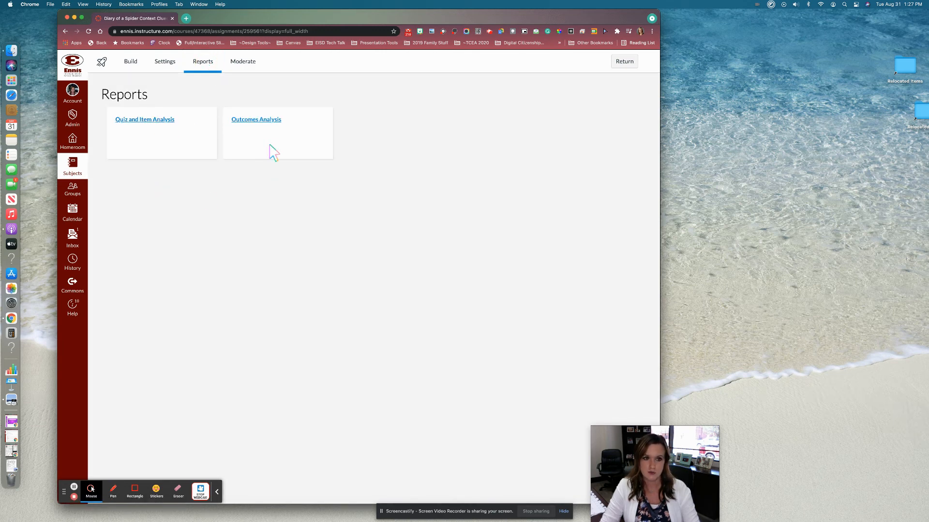
click(252, 64)
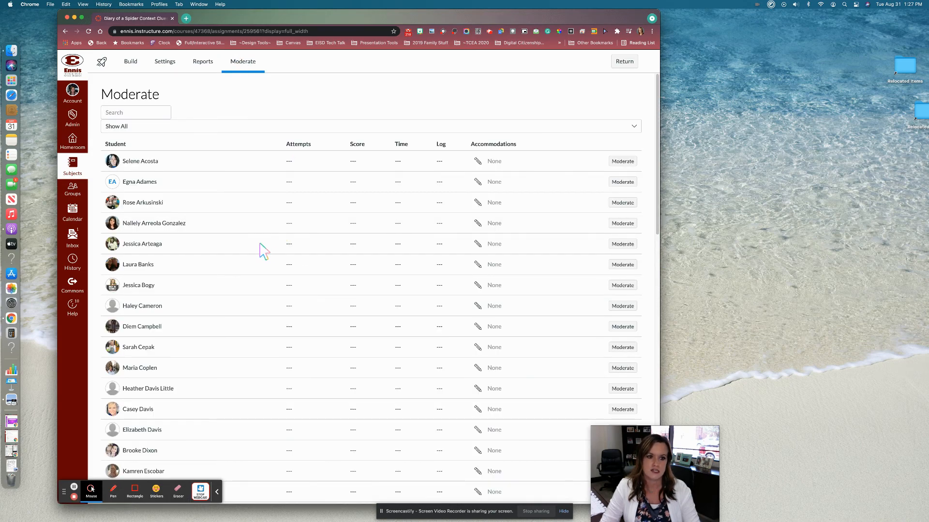
scroll(262, 249, down, 2)
scroll(263, 251, up, 2)
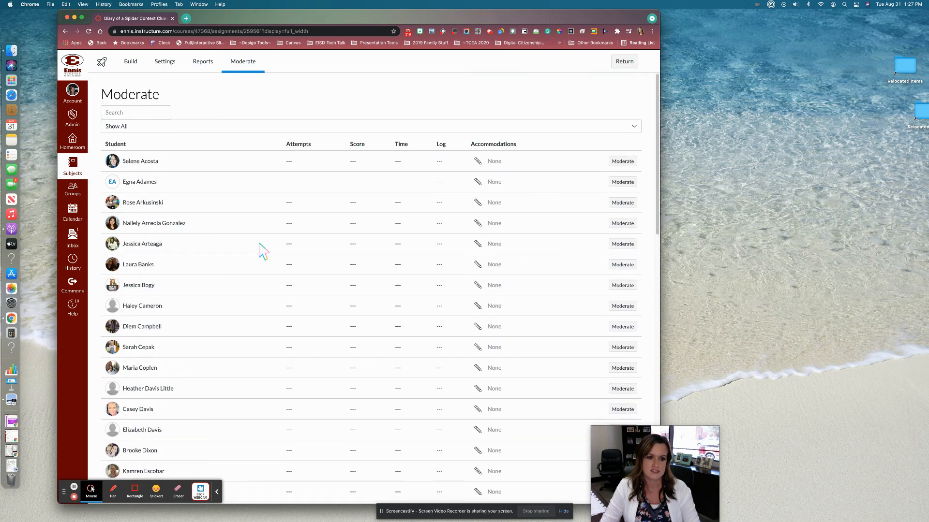
click(130, 62)
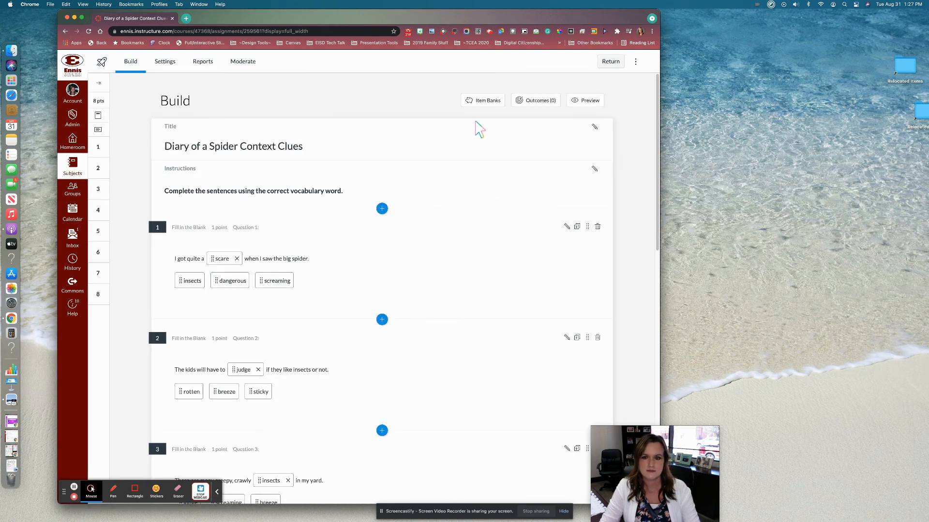
Step: Review the quiz questions on the Build page and return to the course's Modules page
scroll(645, 125, down, 12)
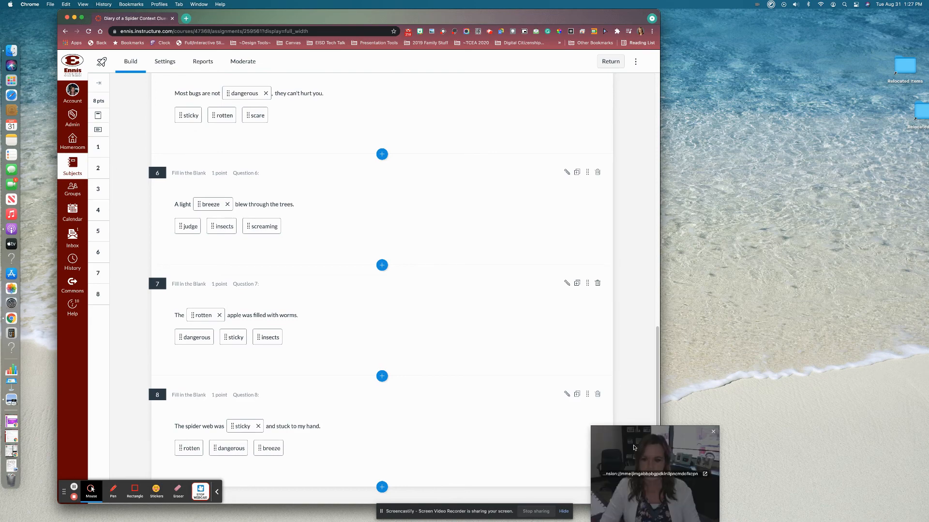
scroll(455, 397, up, 5)
scroll(467, 407, up, 8)
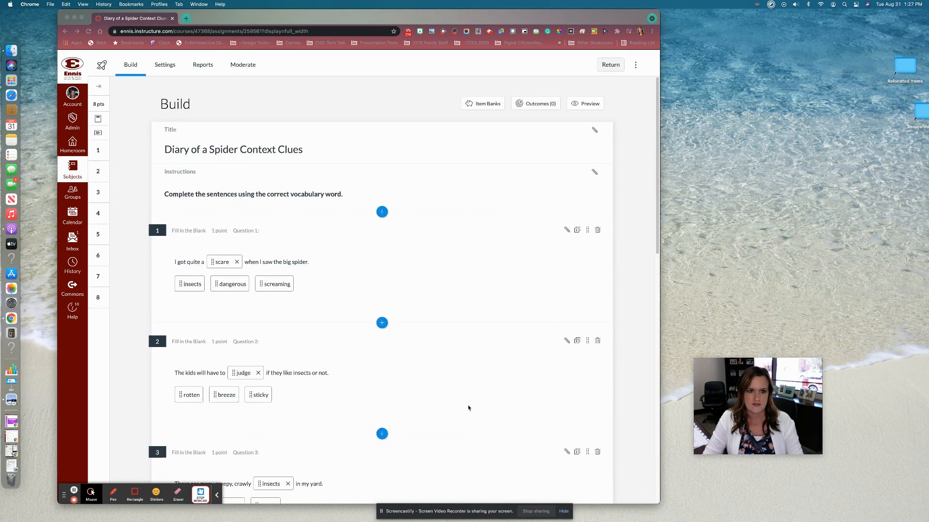
click(501, 85)
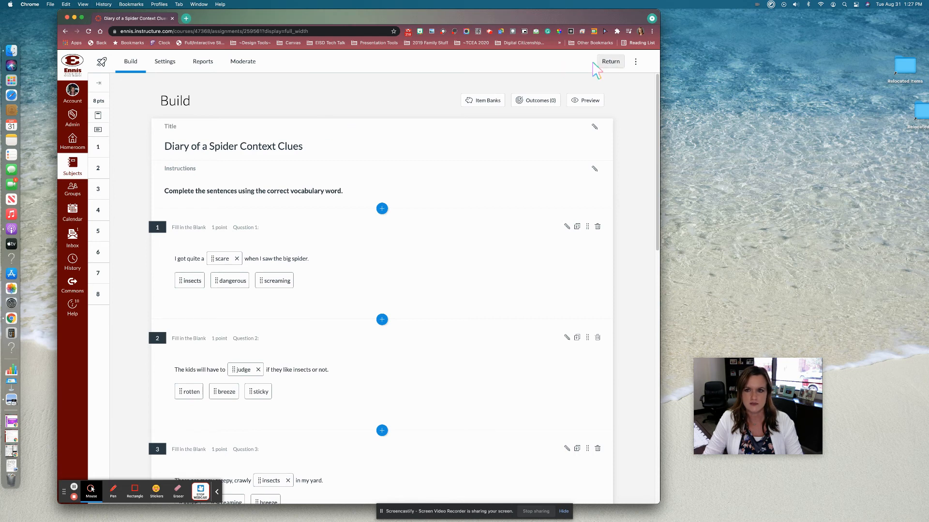
click(608, 62)
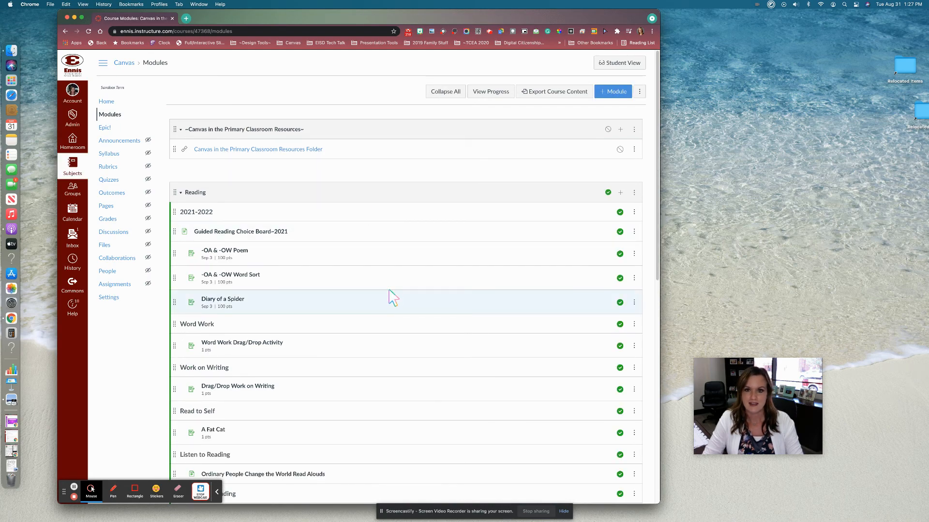
Step: Publish the Diary of a Spider Context Clues quiz at the end of the Reading module
scroll(393, 406, down, 15)
scroll(393, 406, up, 3)
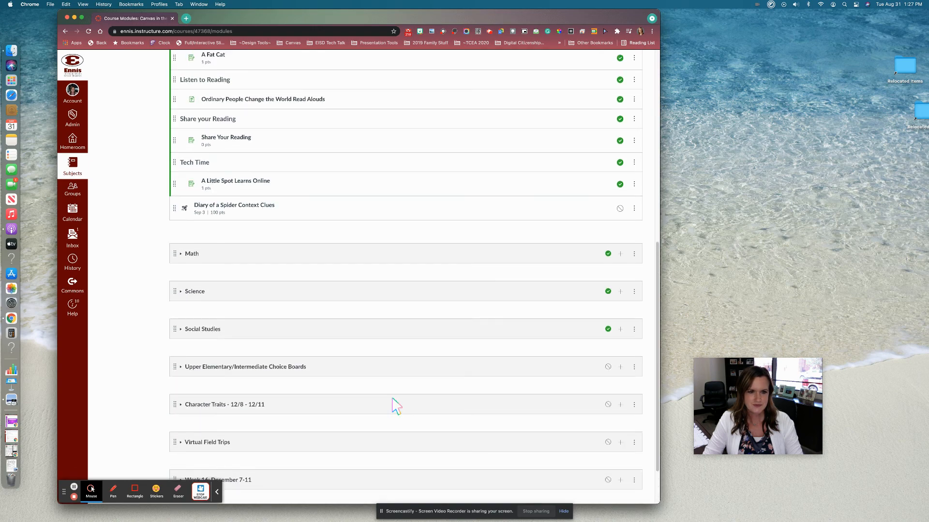
click(620, 209)
Step: Open the Diary of a Spider Context Clues quiz from the module and go on to its Build page
click(270, 207)
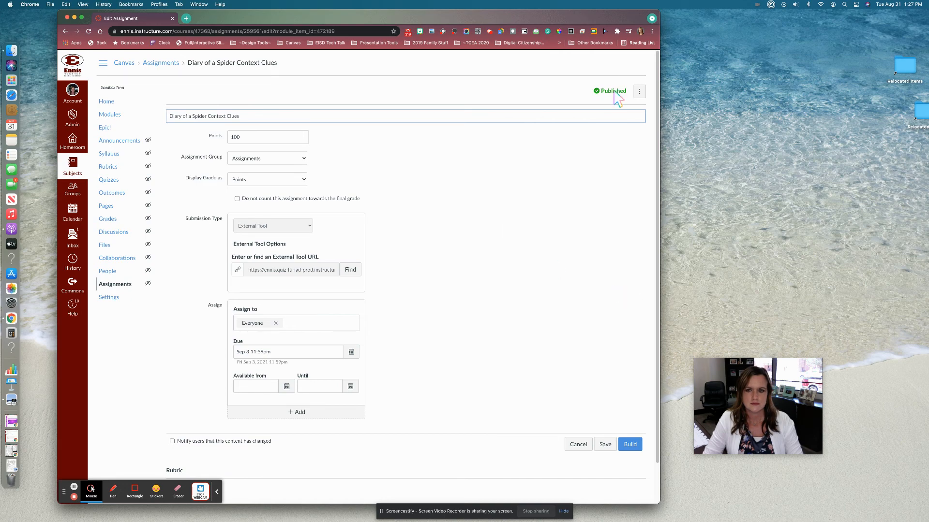
click(640, 92)
click(556, 80)
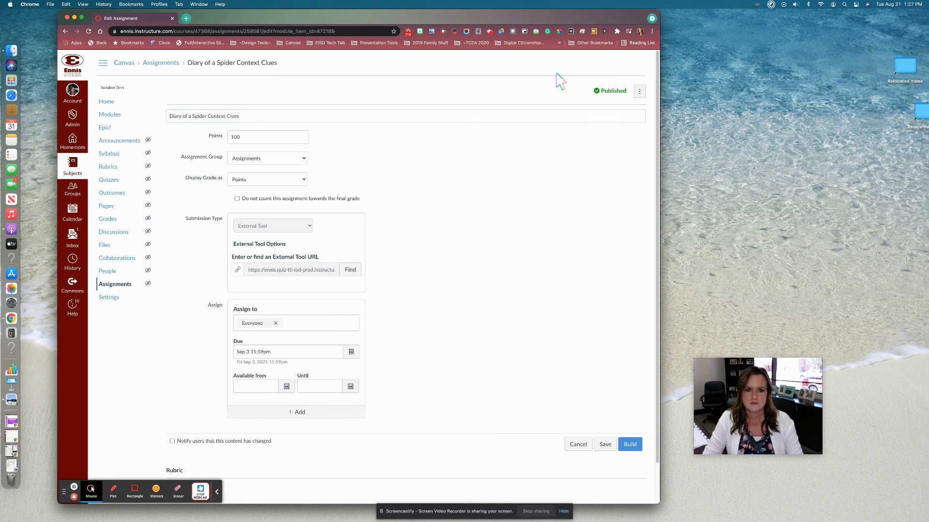
click(629, 444)
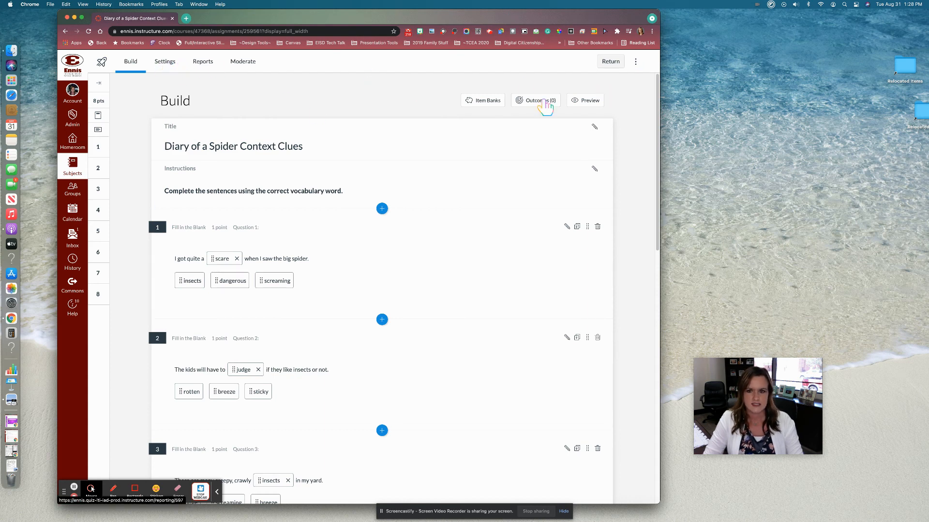
Step: Preview the quiz as a student, paging forward to Question 3 and back to Question 1, and return to the Modules page
click(588, 102)
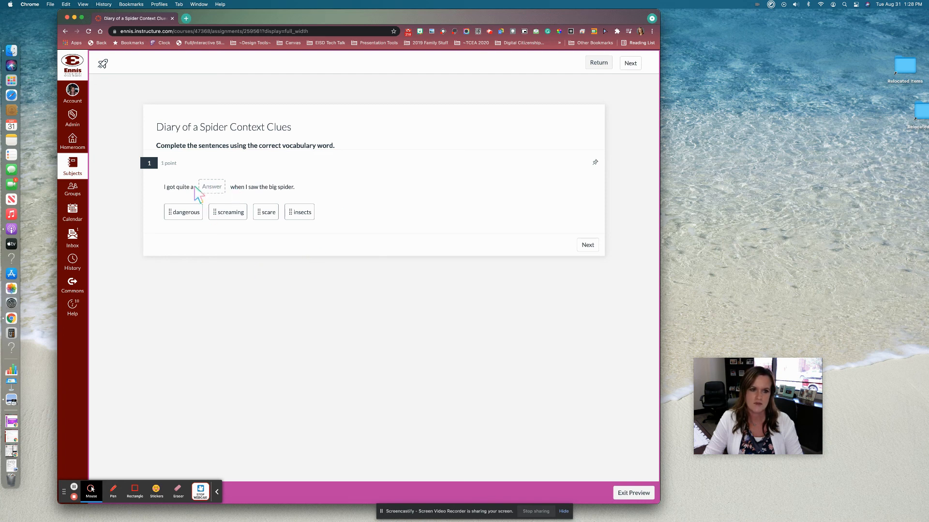
mouse_move(185, 213)
mouse_down()
mouse_move(211, 190)
mouse_move(179, 212)
mouse_up()
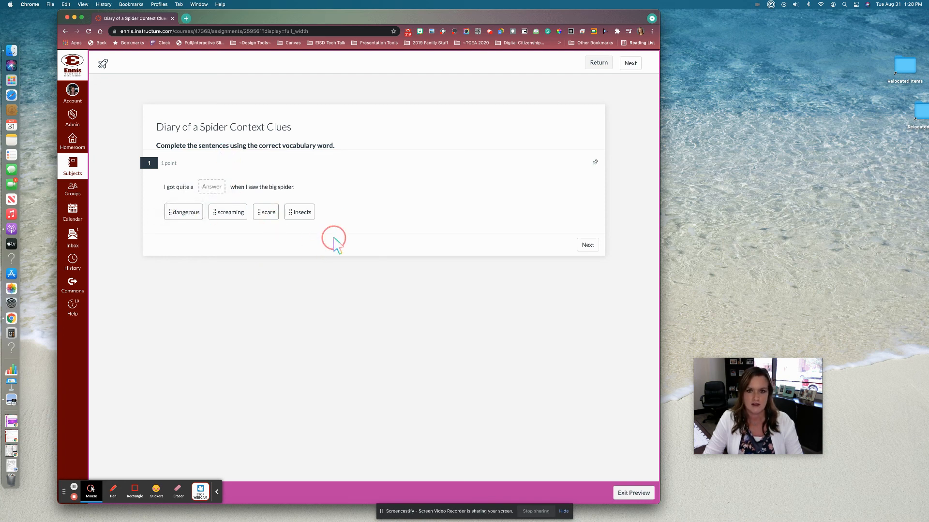
click(586, 244)
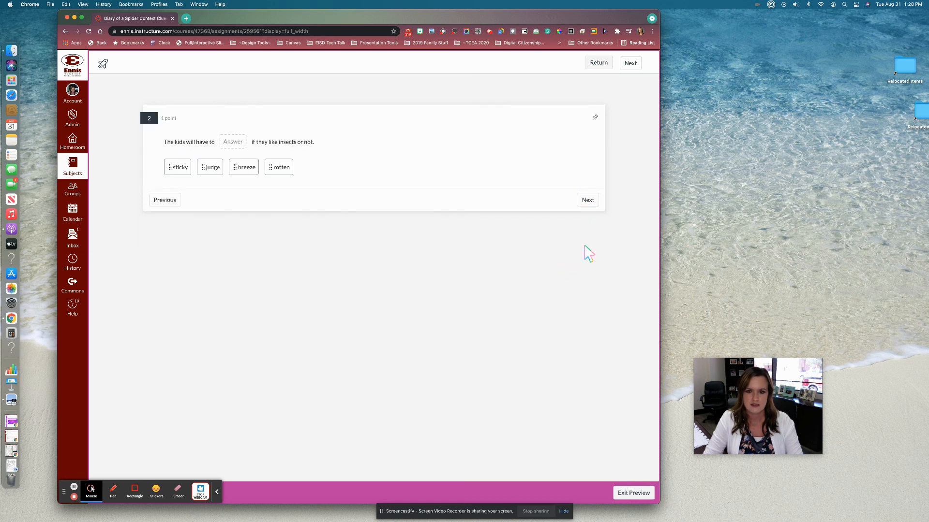
click(588, 201)
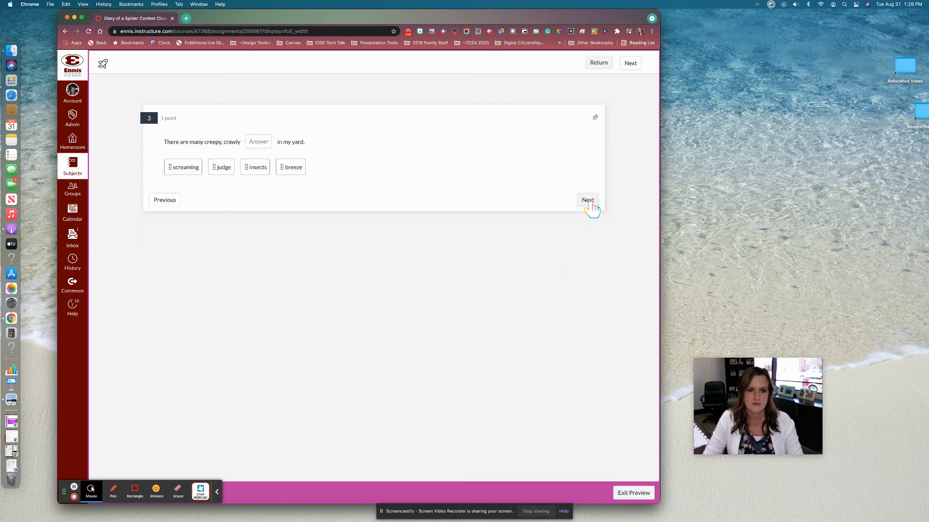
click(161, 202)
click(161, 202)
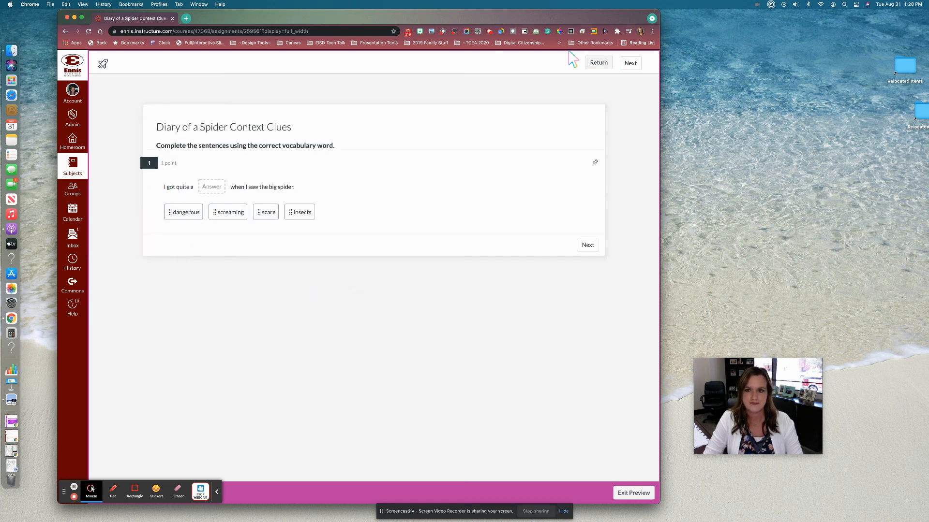
click(598, 64)
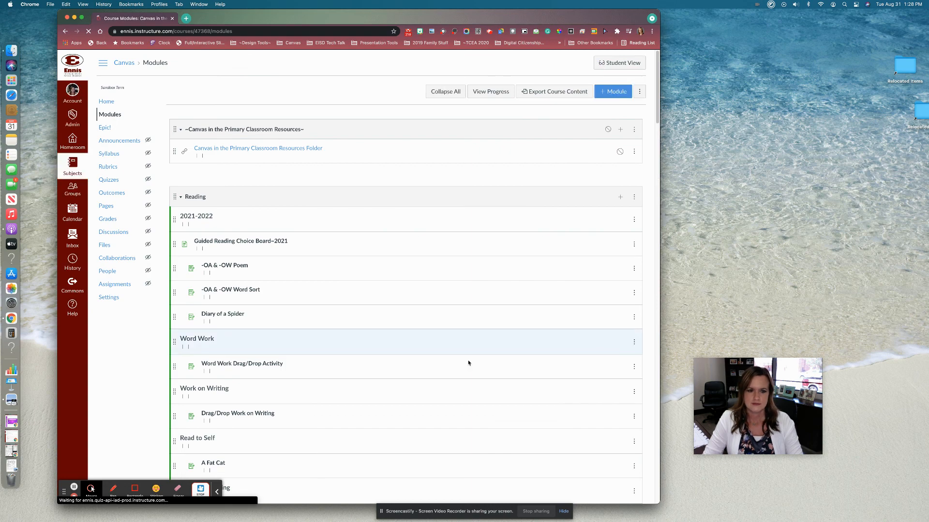
Step: Open the move options for Diary of a Spider Context Clues in the Reading module and set the placement to After
scroll(469, 363, down, 6)
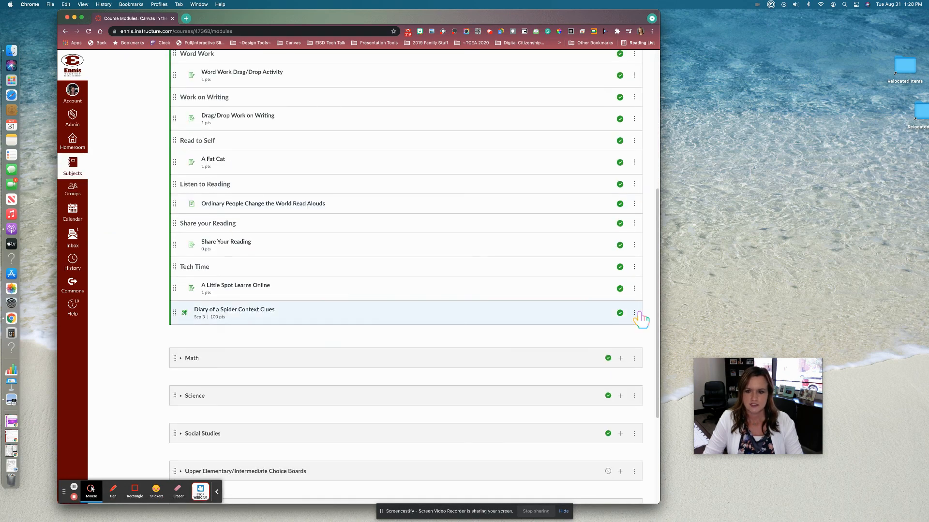
click(634, 314)
click(602, 360)
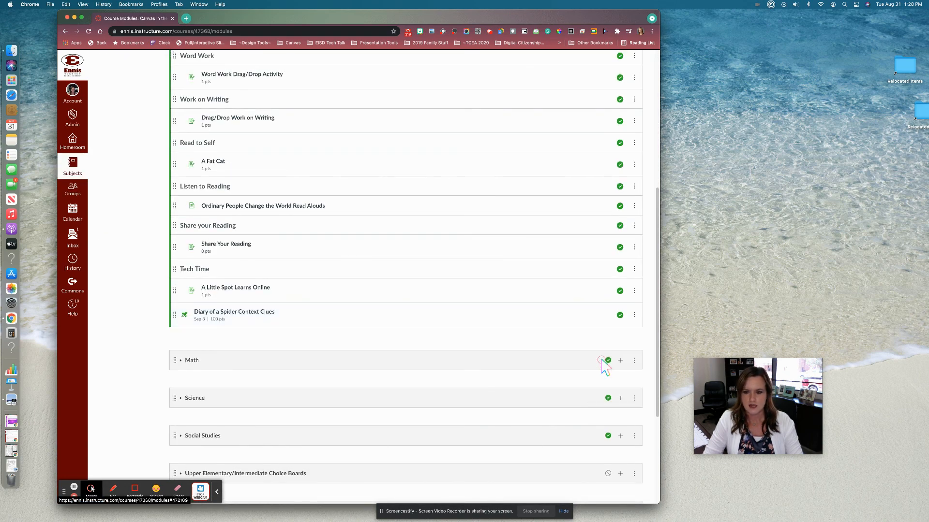
click(561, 148)
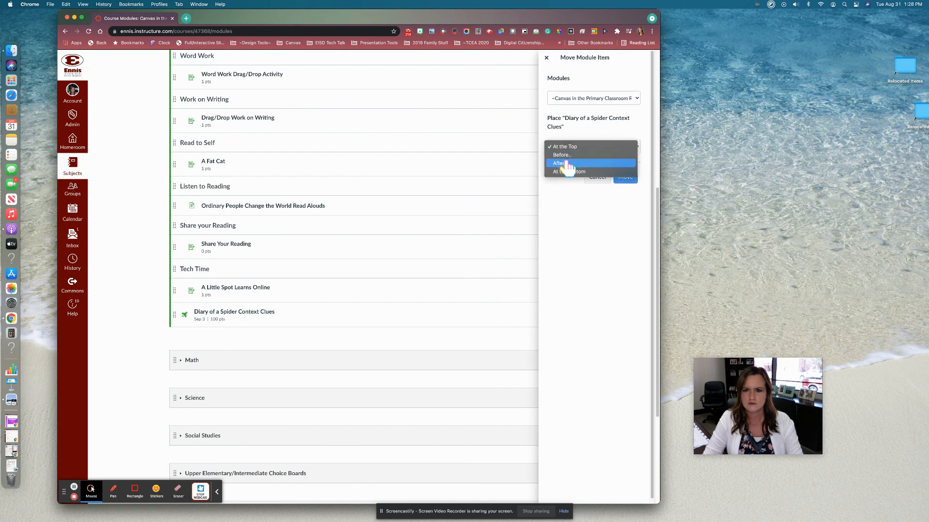
click(567, 164)
click(563, 174)
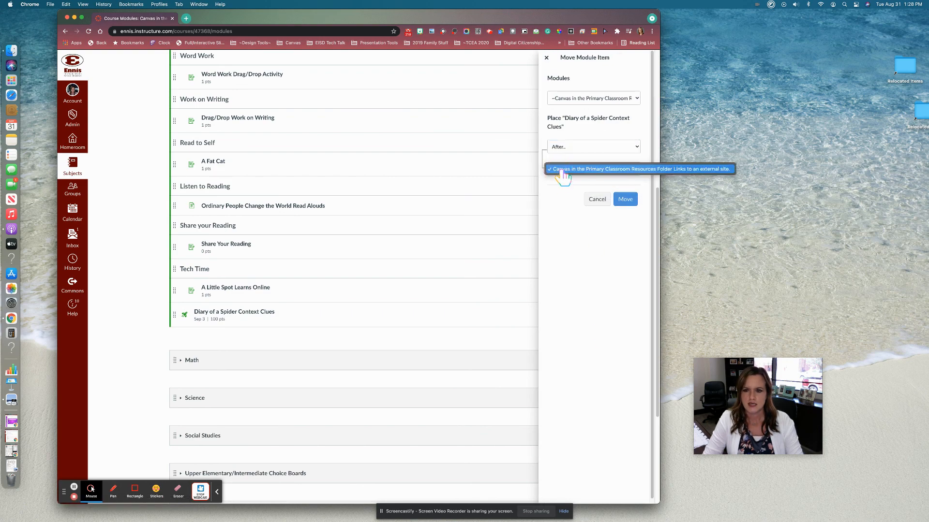
click(563, 169)
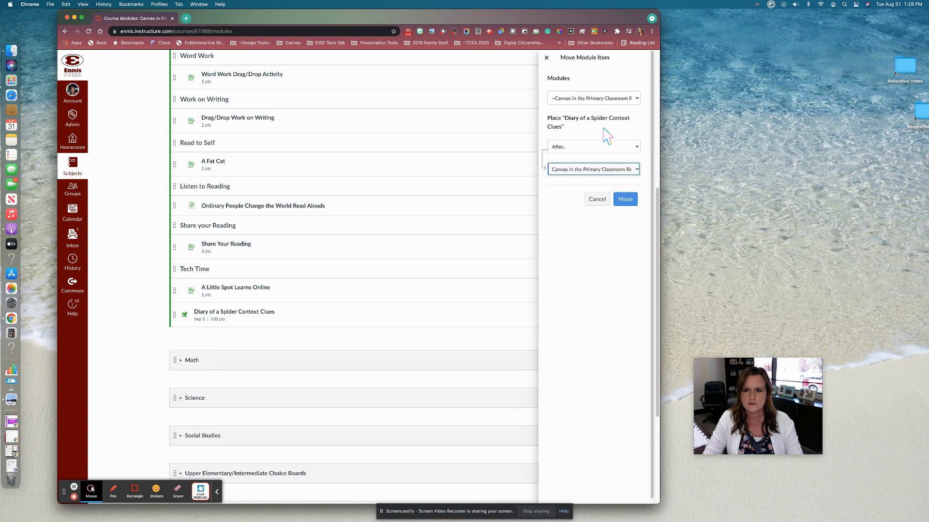
click(638, 169)
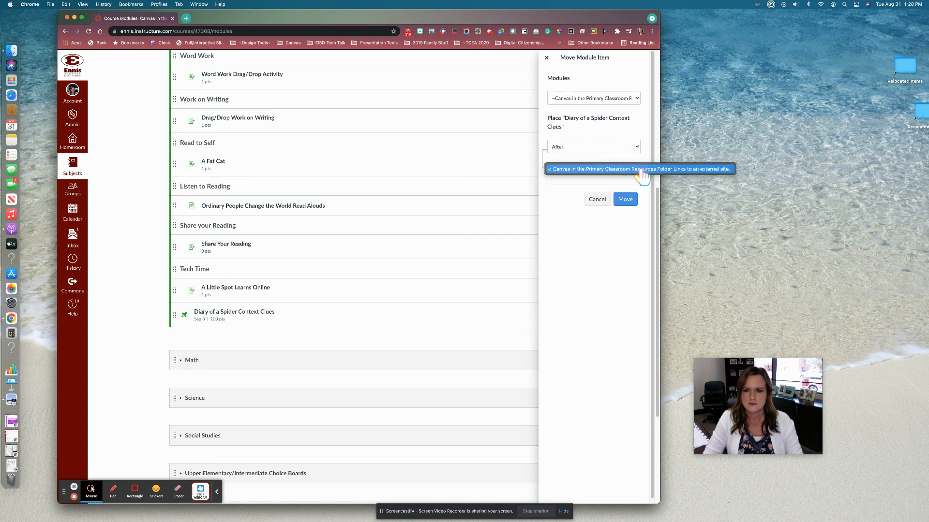
click(642, 170)
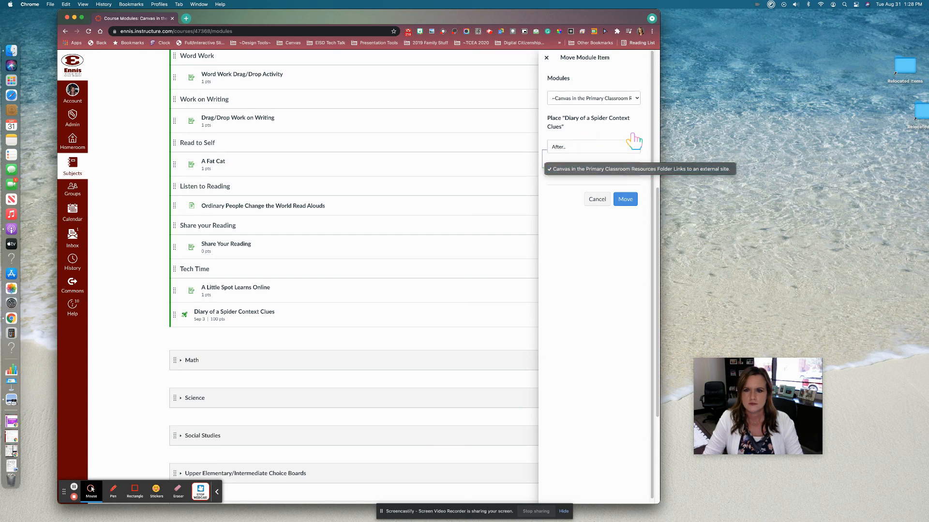
Step: Choose the Reading module as destination and move the quiz to directly after the Diary of a Spider item
click(635, 99)
click(613, 108)
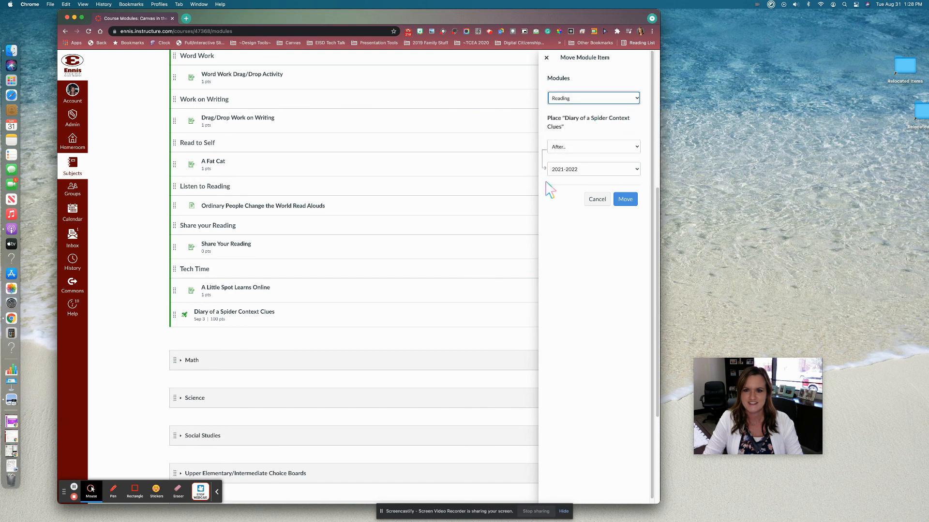
click(566, 176)
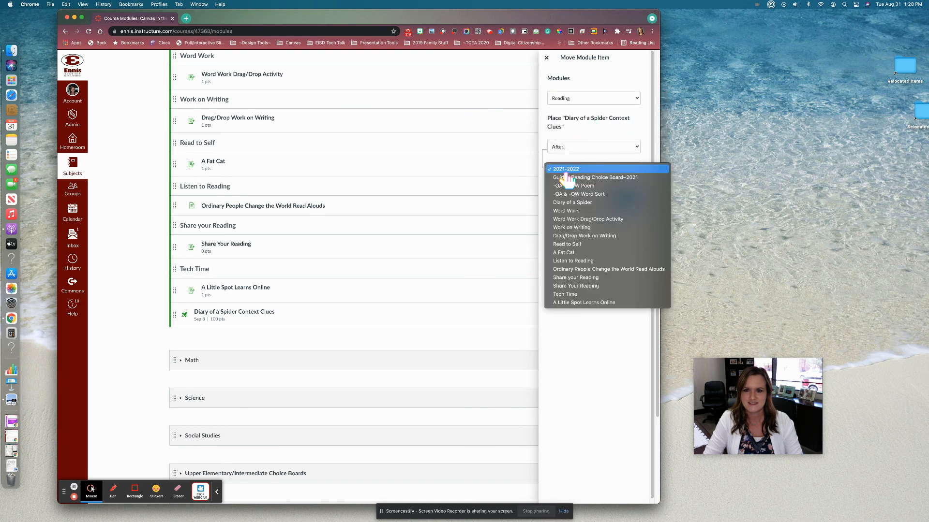
click(590, 203)
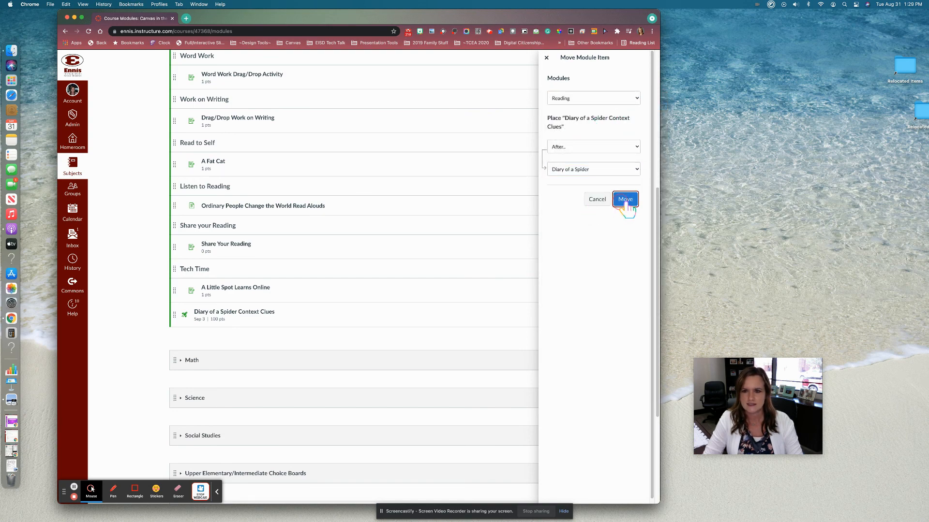
click(625, 200)
scroll(454, 276, up, 5)
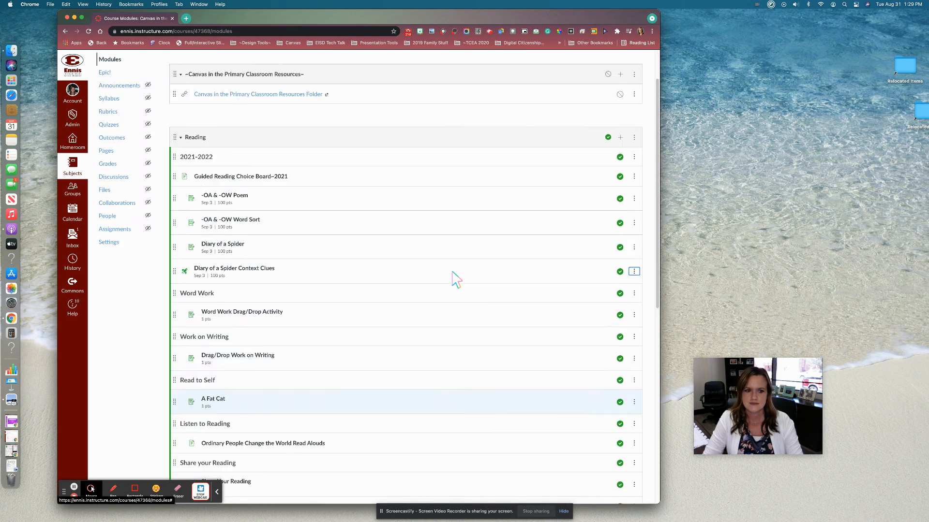